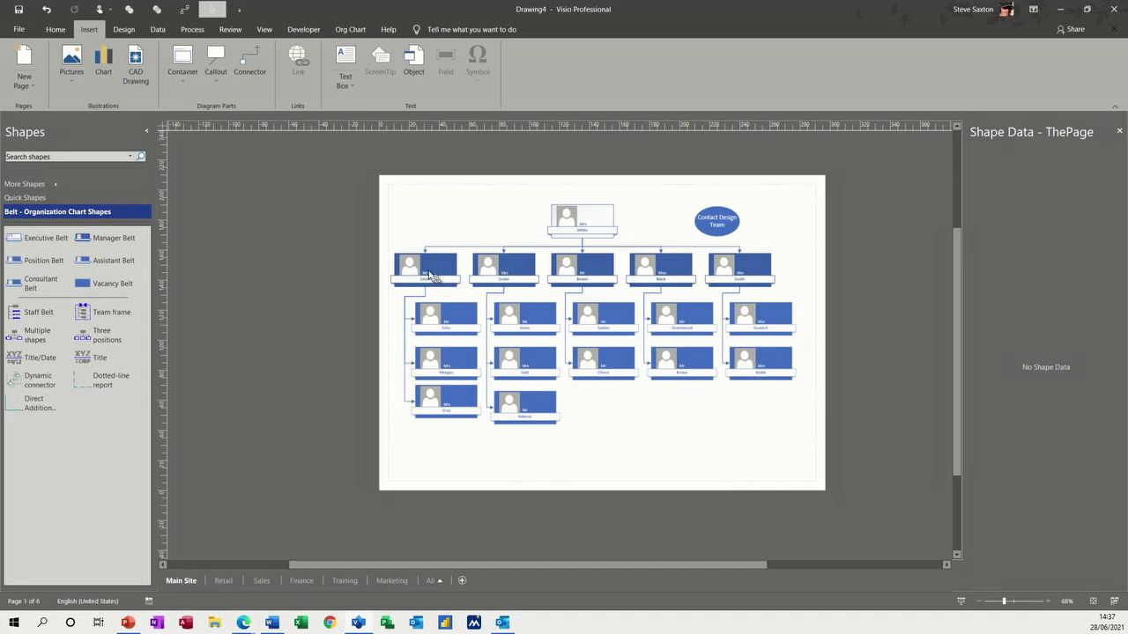
Follow the first manager box's hyperlink to the Retail page and return to the Main Site page
mouse_move(431, 276)
ctrl+click(431, 280)
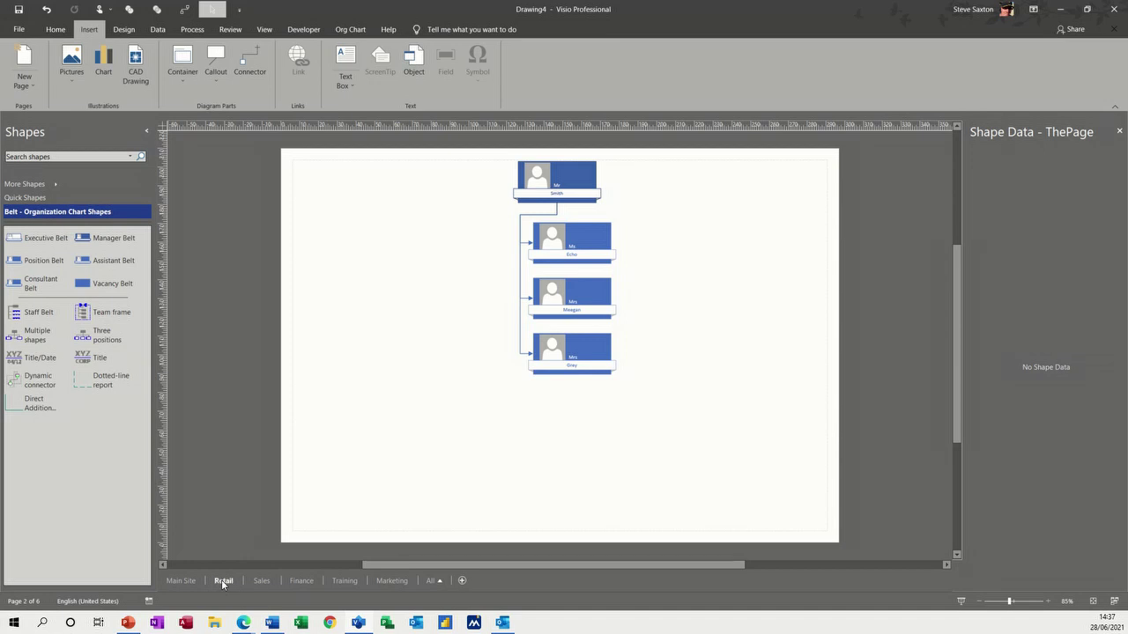
click(184, 580)
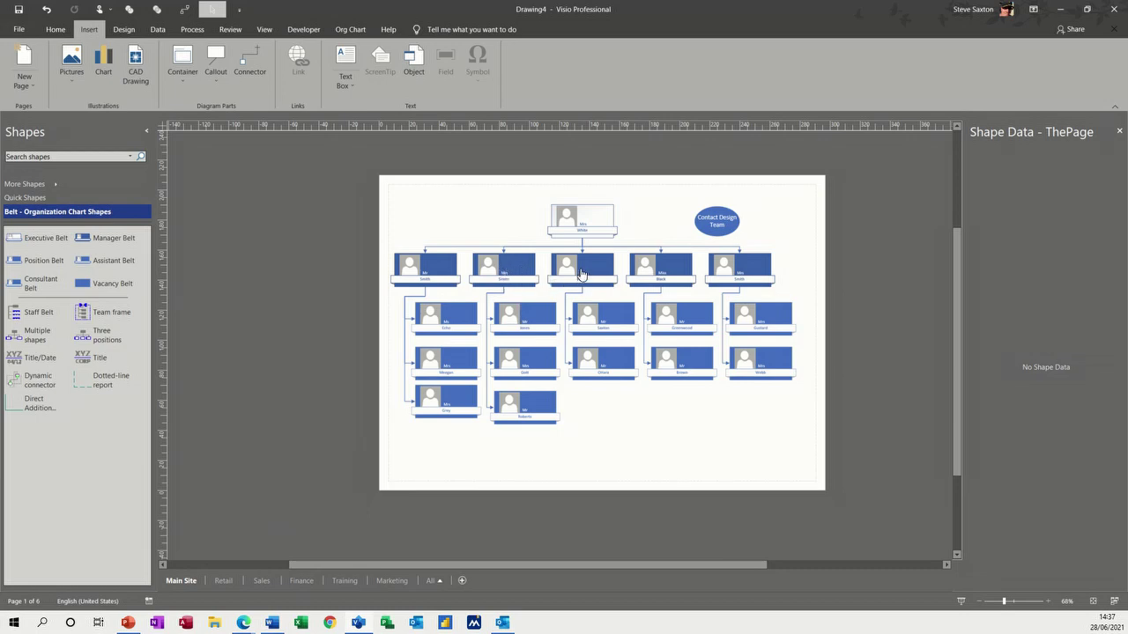
Follow the second manager box's hyperlink to its target shape on the Sales page, inspect that shape and return to Main Site
scroll(588, 280, up, 1)
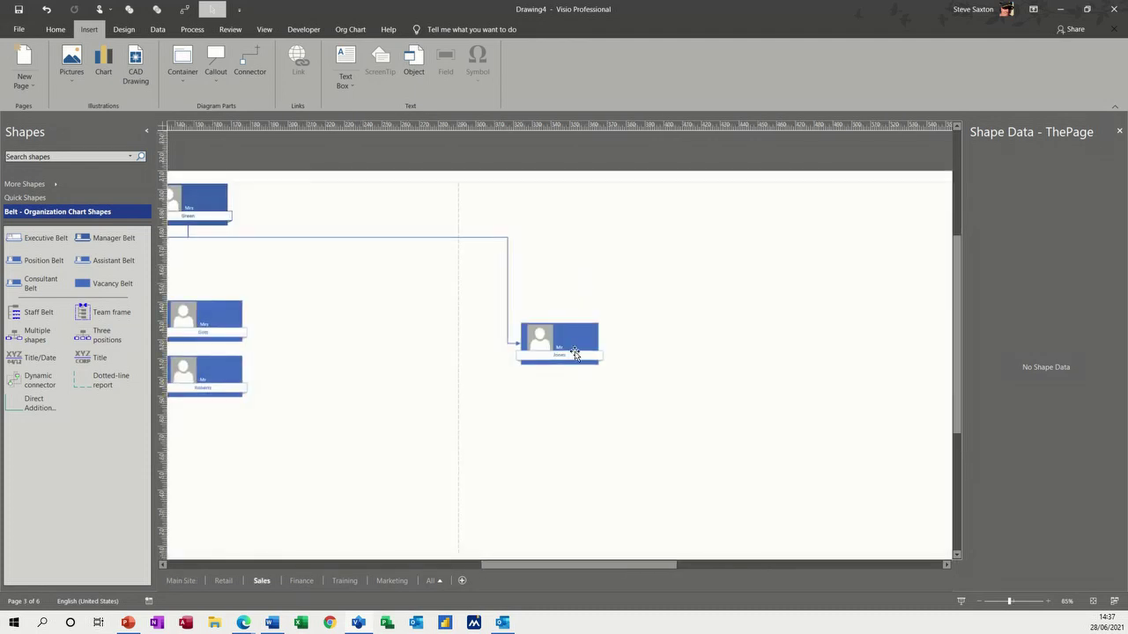
click(573, 344)
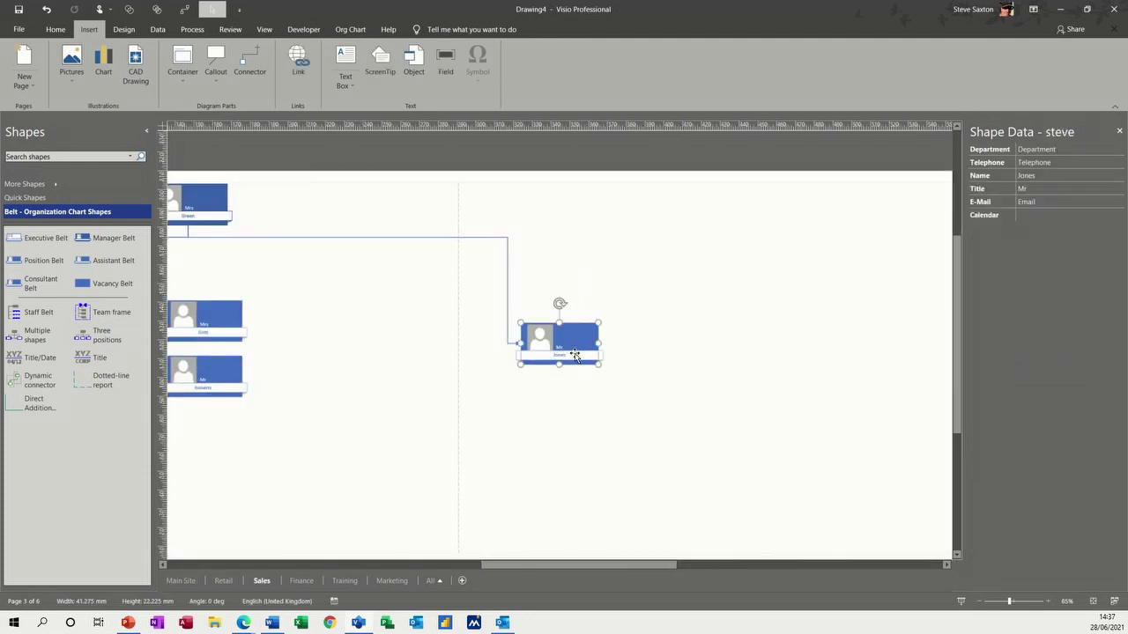
drag(523, 564, 432, 566)
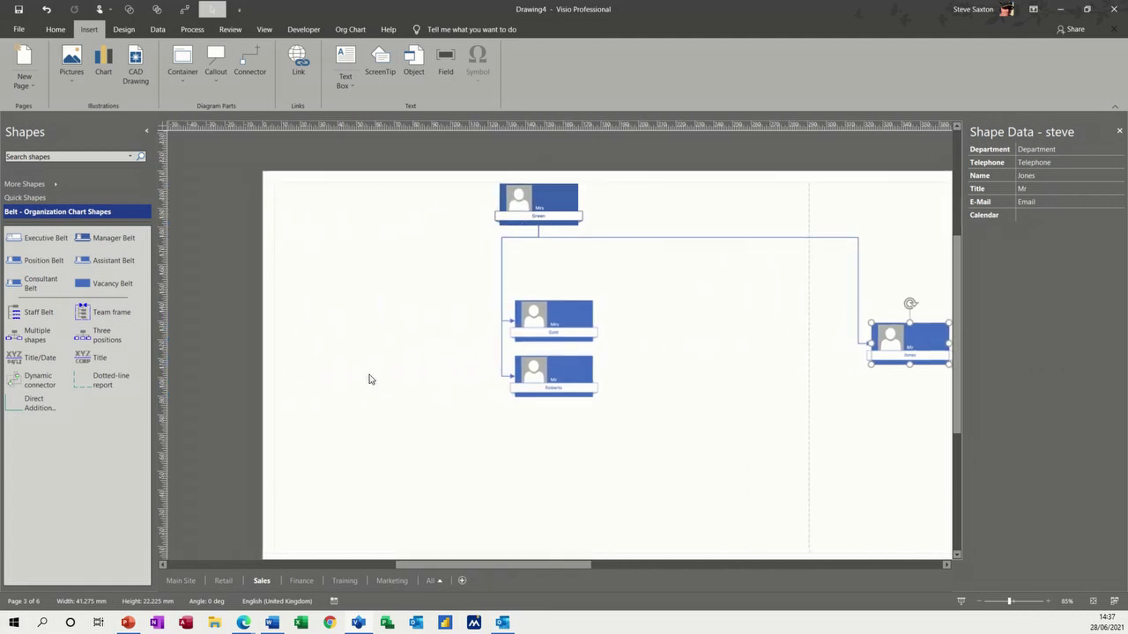
click(180, 581)
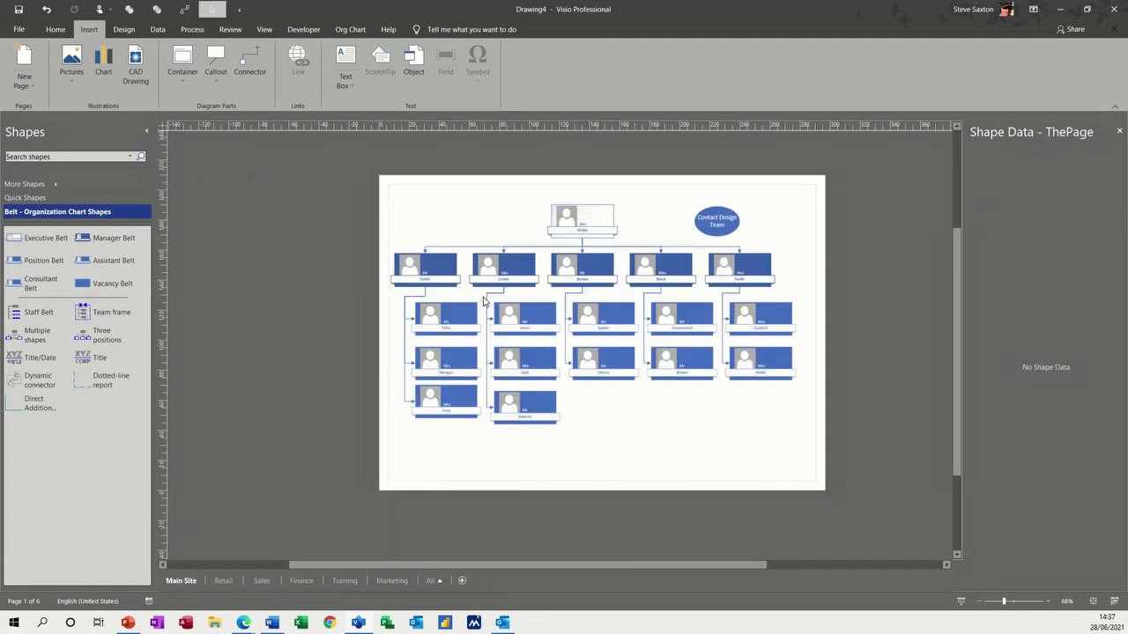
Test the Contact Design Team ellipse's e-mail hyperlink and discard the new message without saving
ctrl+click(711, 230)
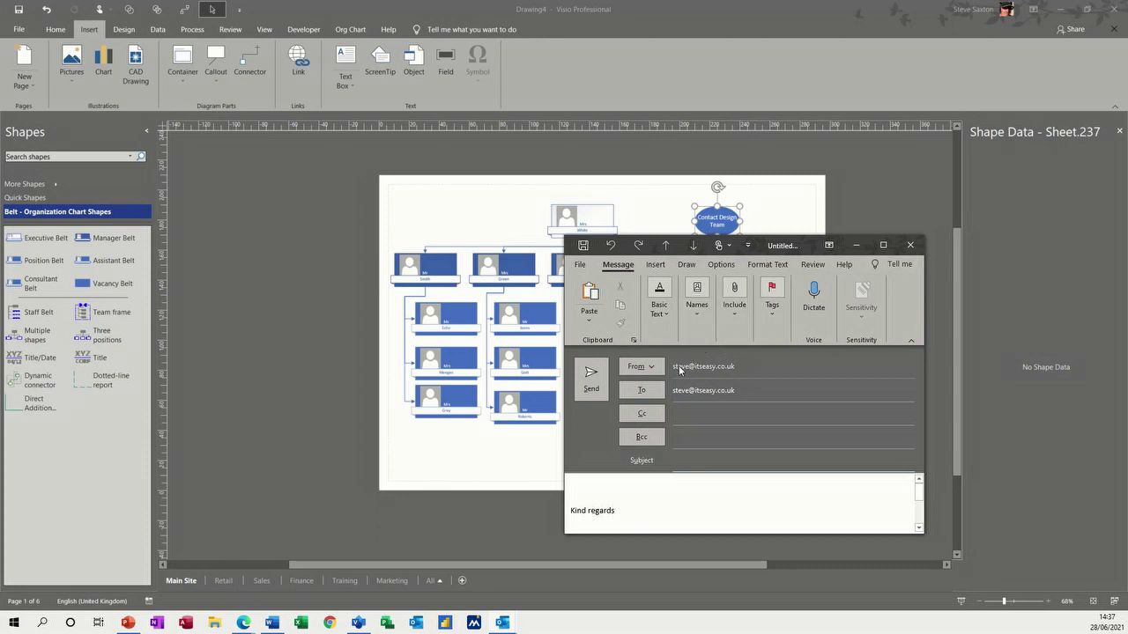
click(911, 249)
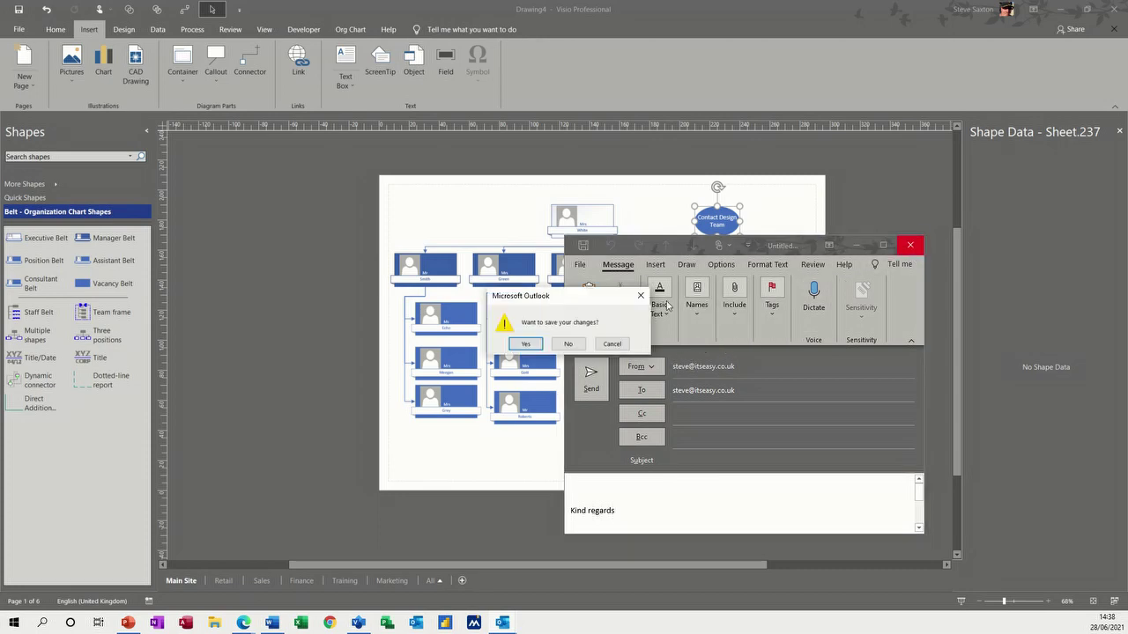
click(566, 344)
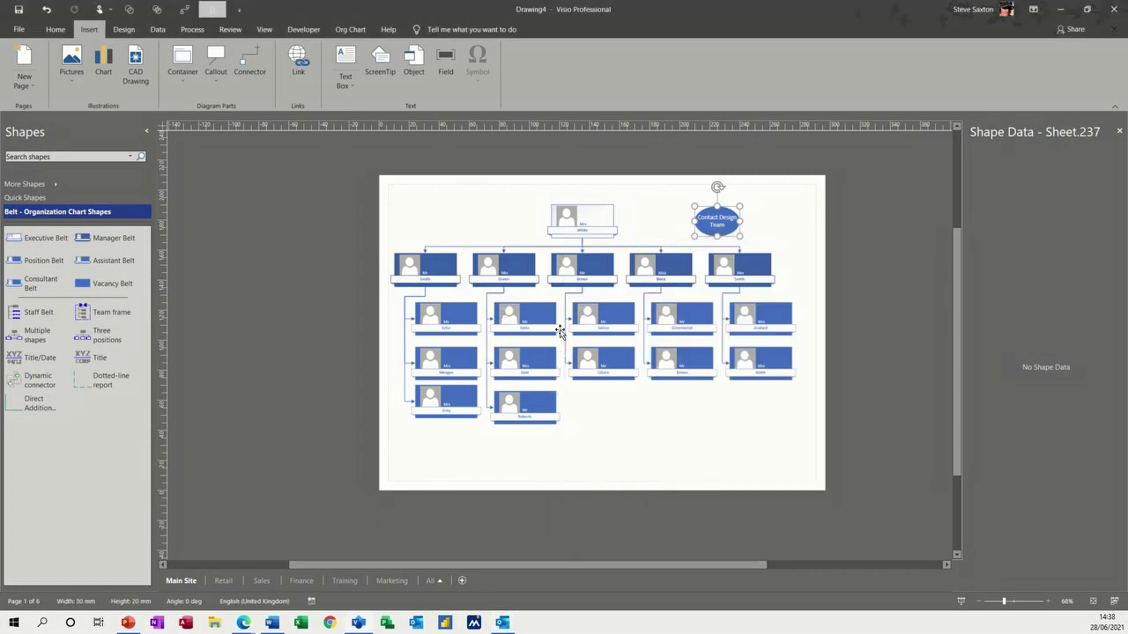
ctrl+click(574, 225)
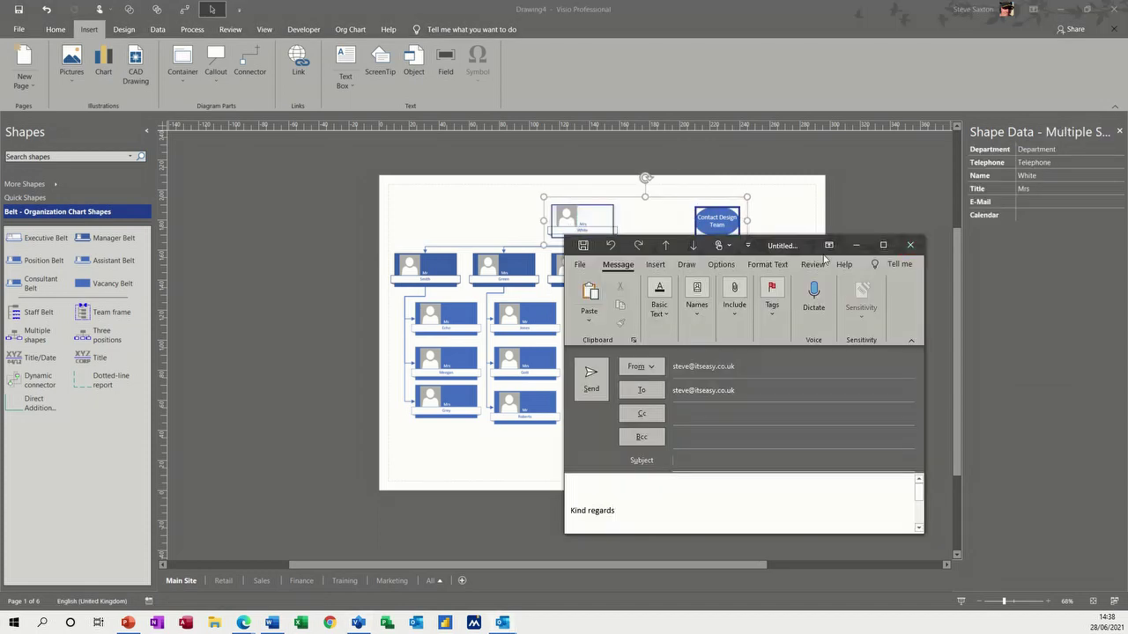
click(910, 247)
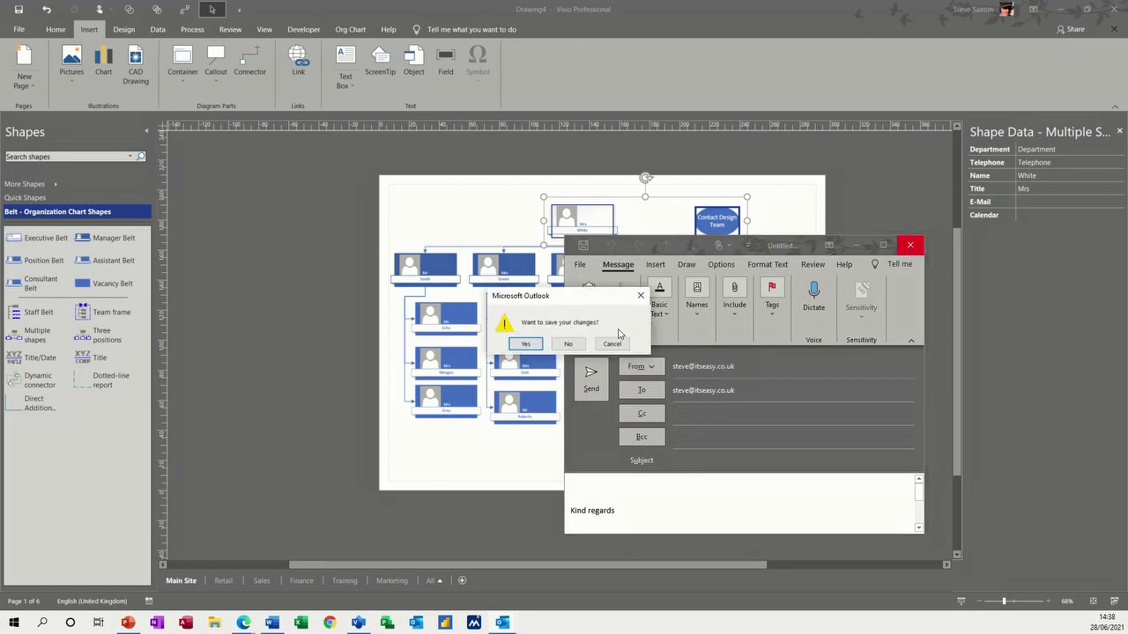
click(568, 344)
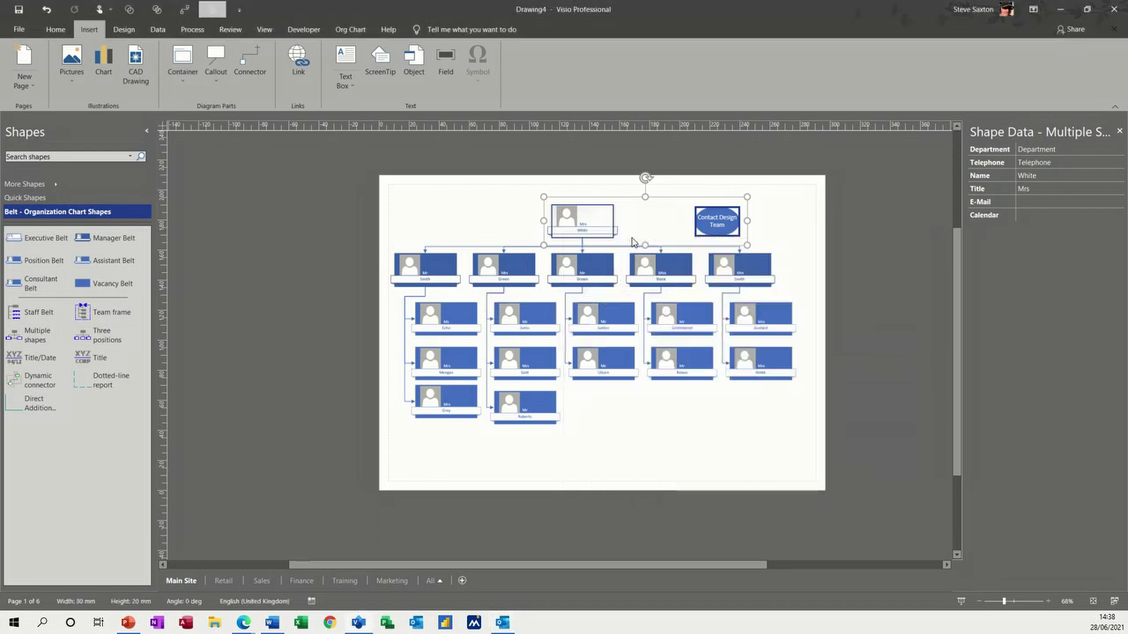
Follow the top executive box's hyperlink to DataSource.xlsx and decline to open the file
click(476, 216)
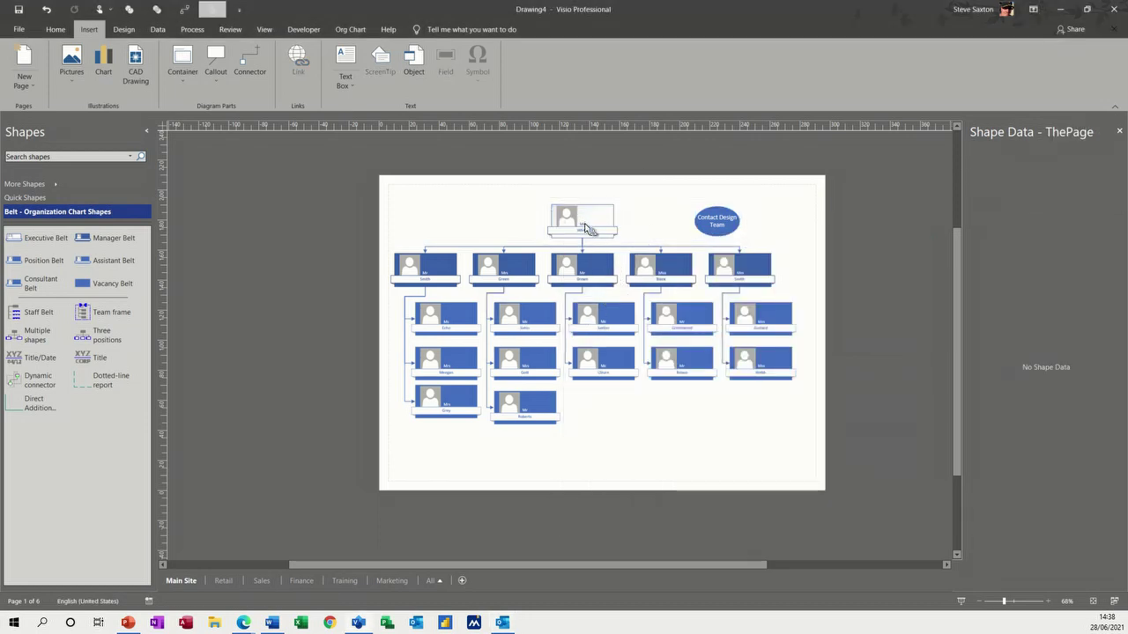
ctrl+click(573, 233)
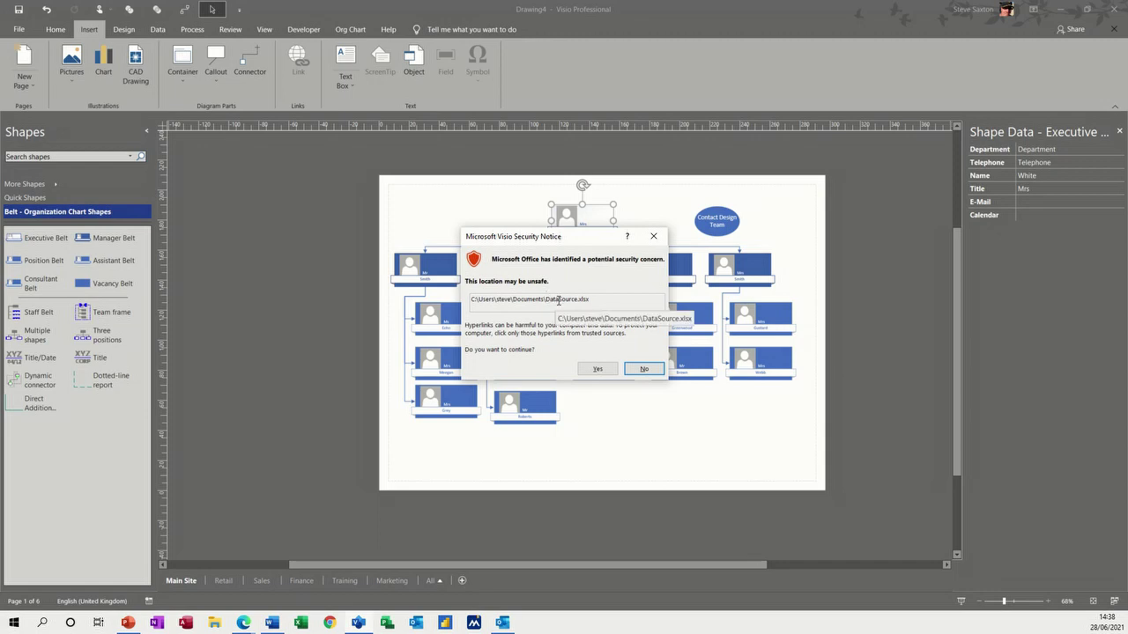
click(644, 369)
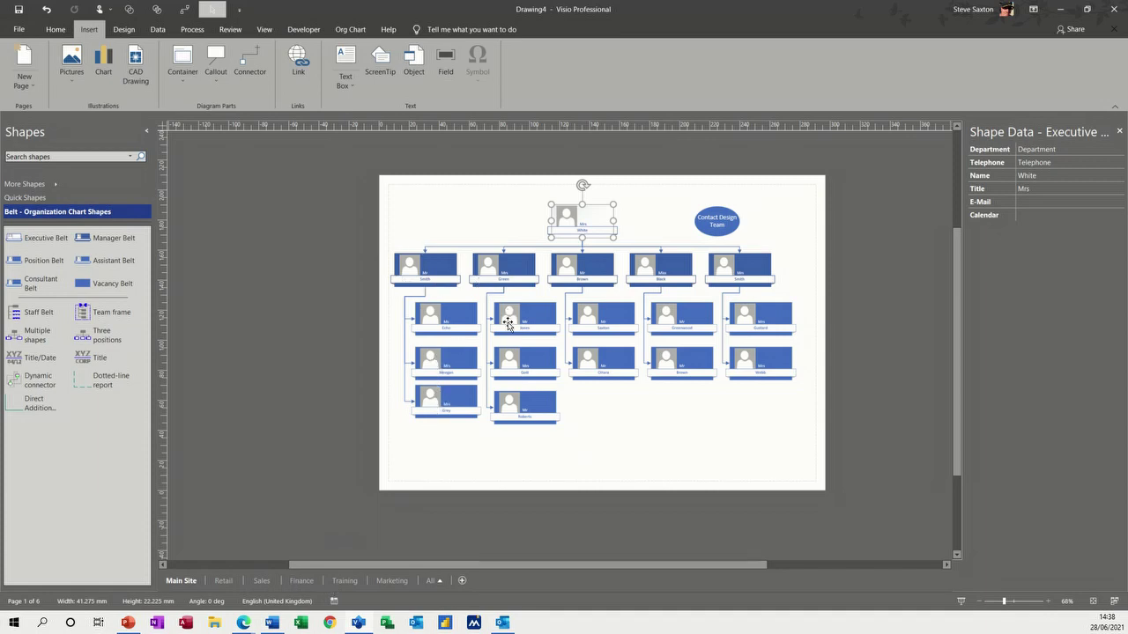
Look through the Finance, Training and Marketing pages and return to the Main Site page
click(302, 581)
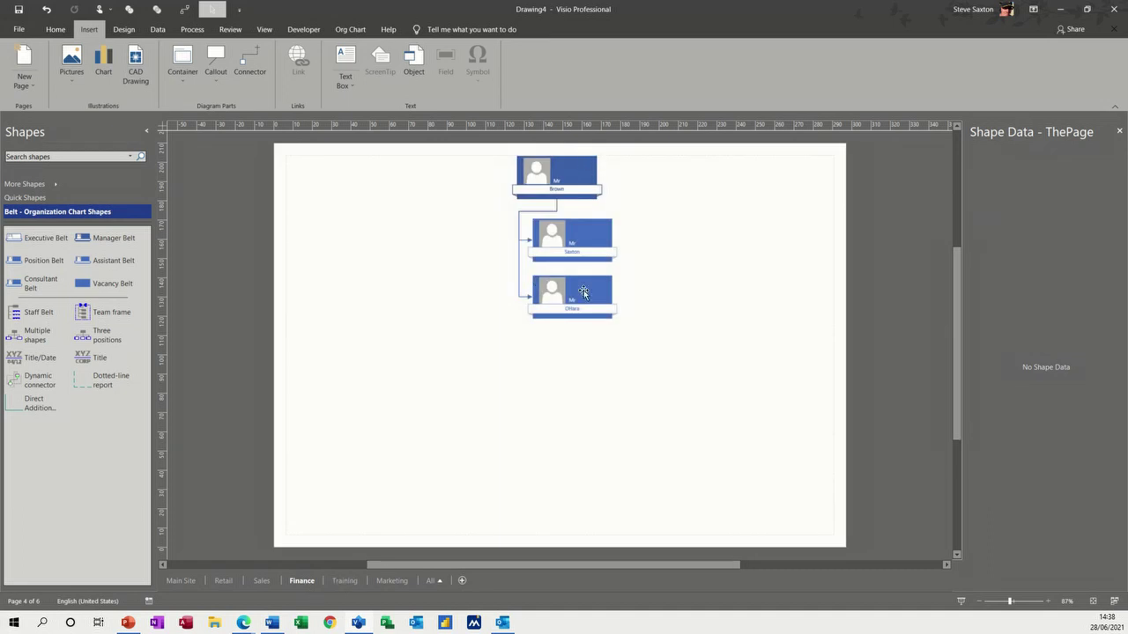
click(343, 580)
click(388, 582)
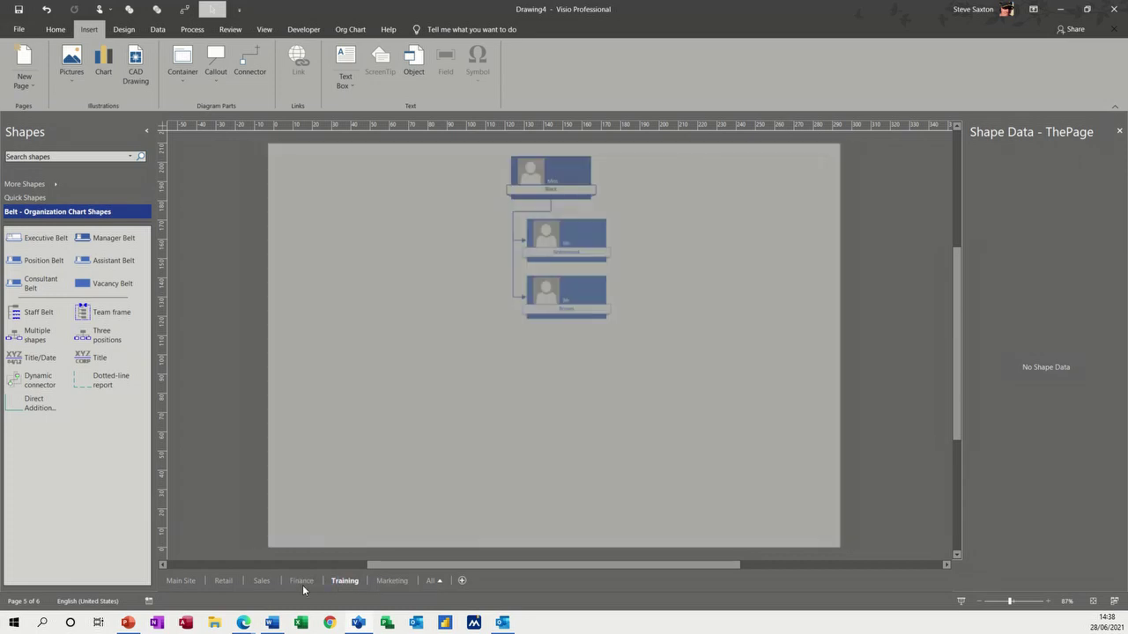
click(181, 581)
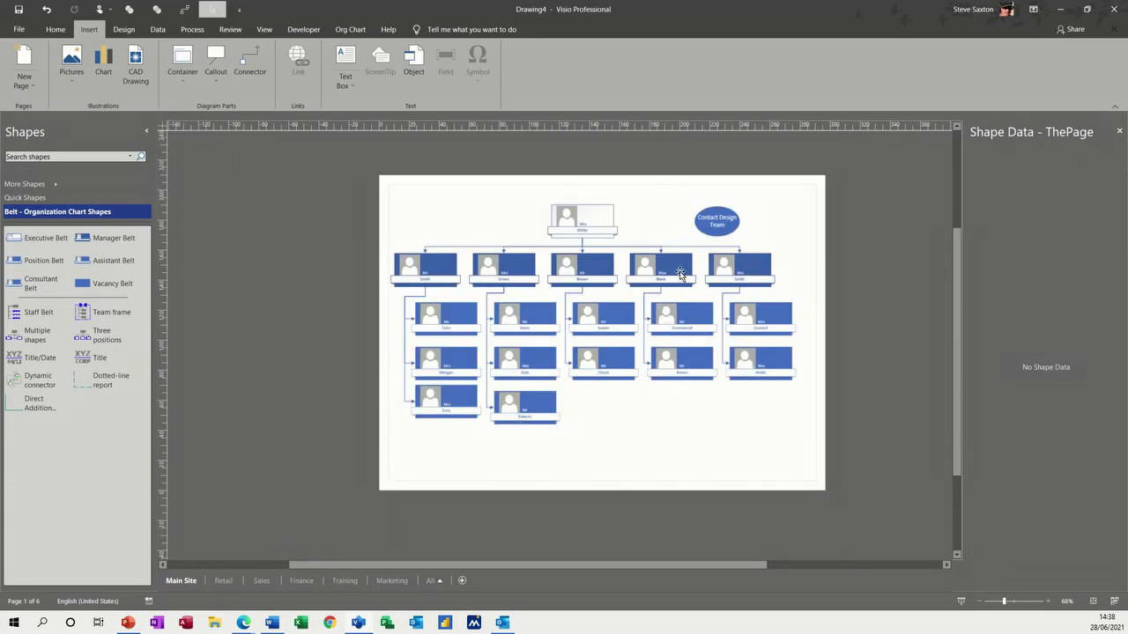
Add a hyperlink from the fourth manager box to the Training page, keeping the default zoom
click(675, 274)
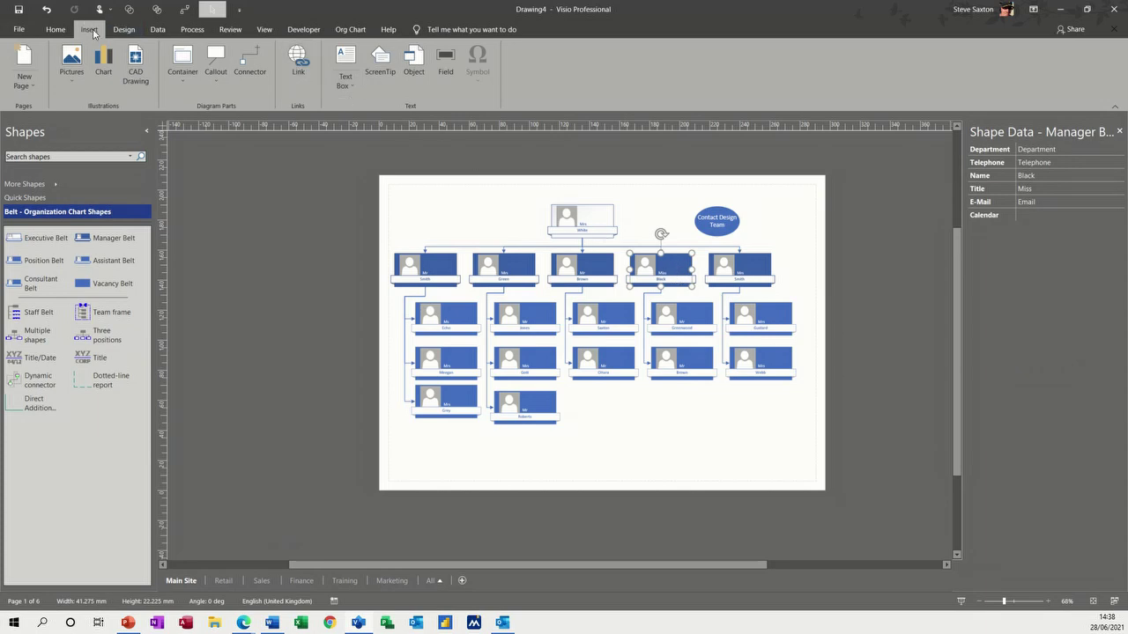
click(300, 59)
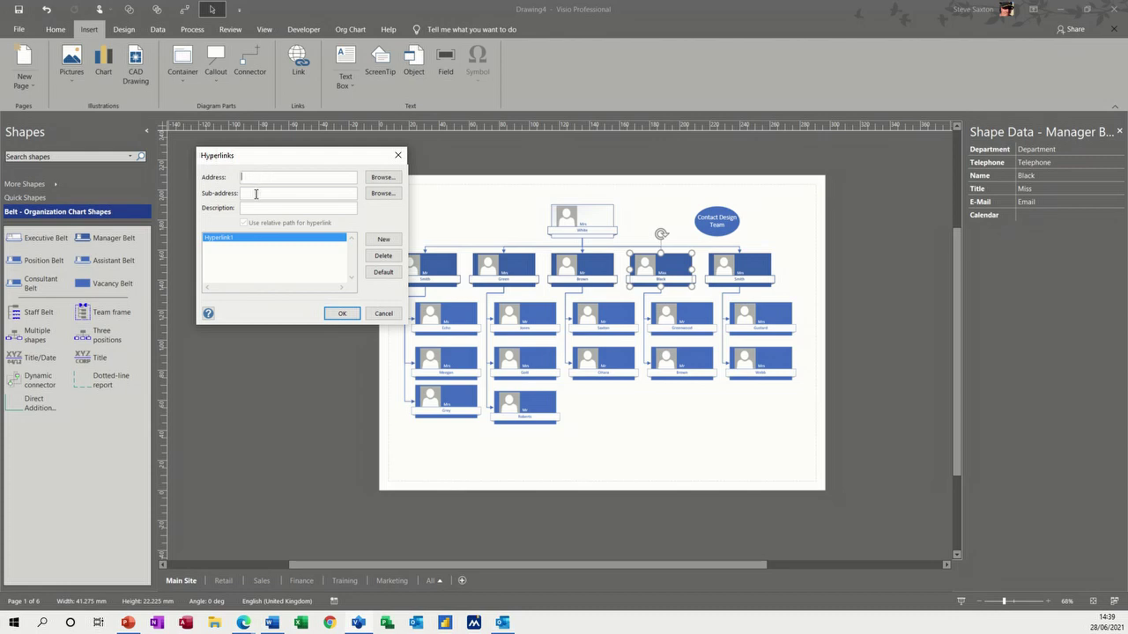
click(382, 194)
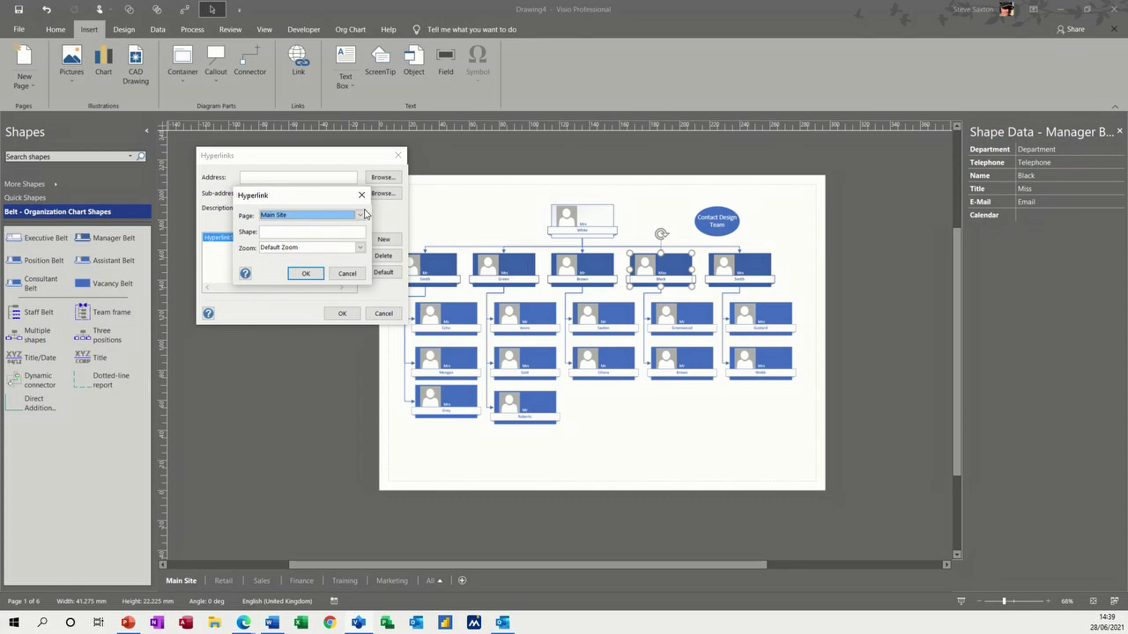
click(359, 215)
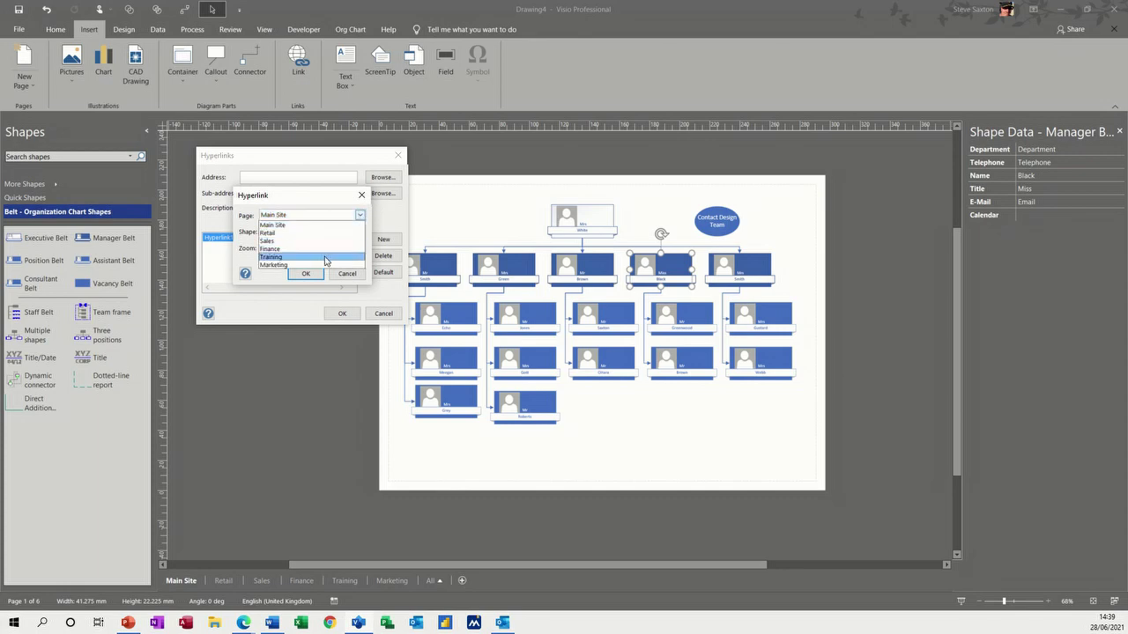
click(328, 256)
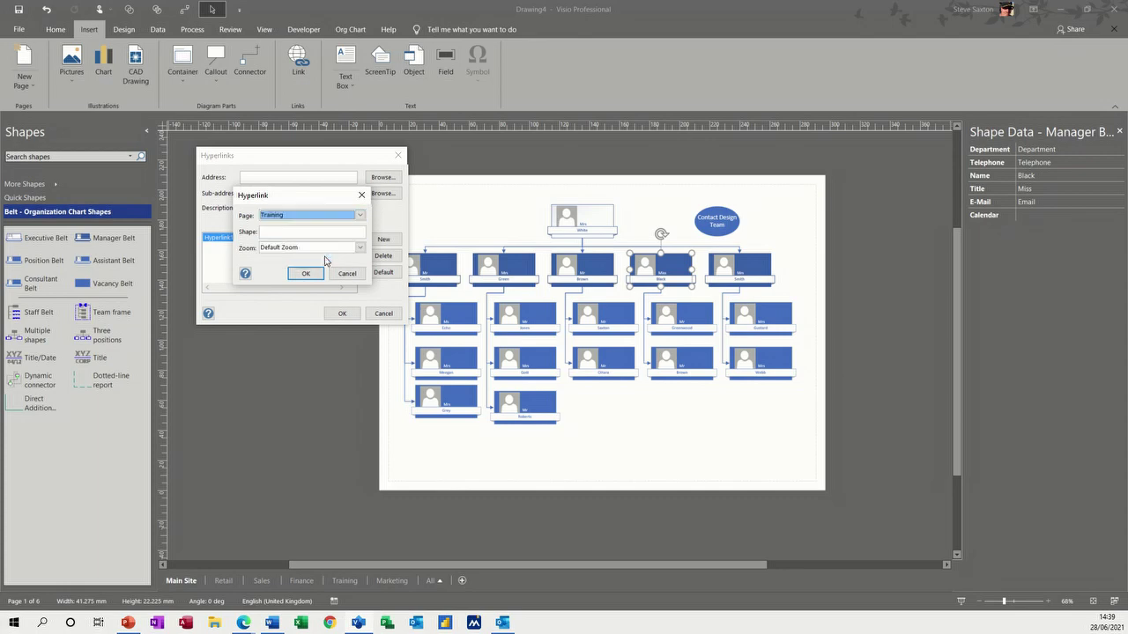
click(305, 274)
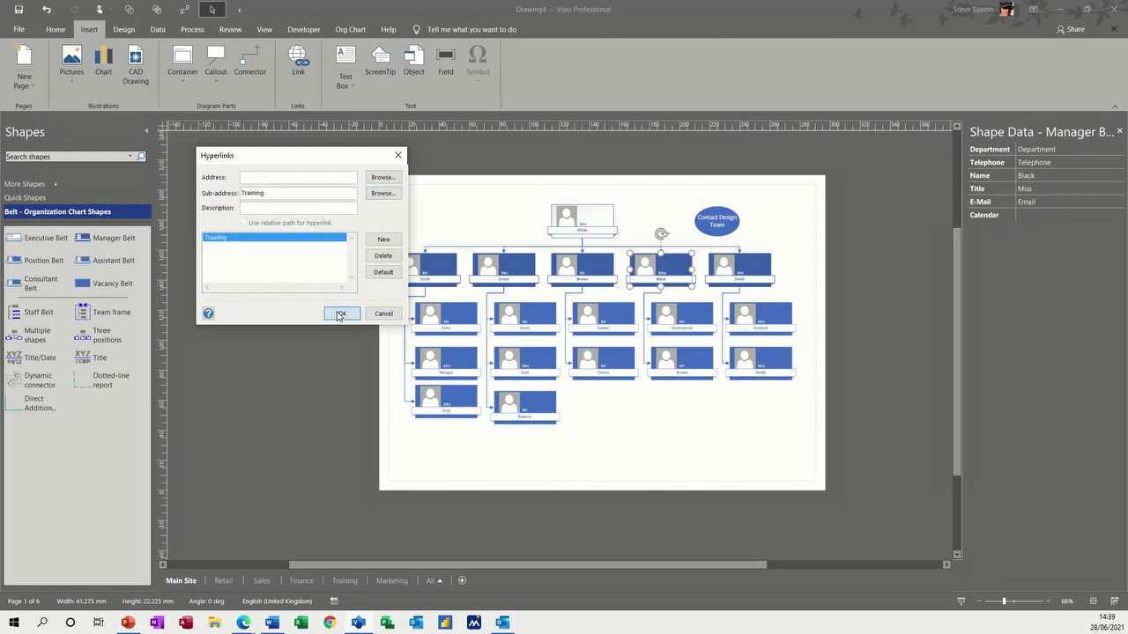
click(338, 312)
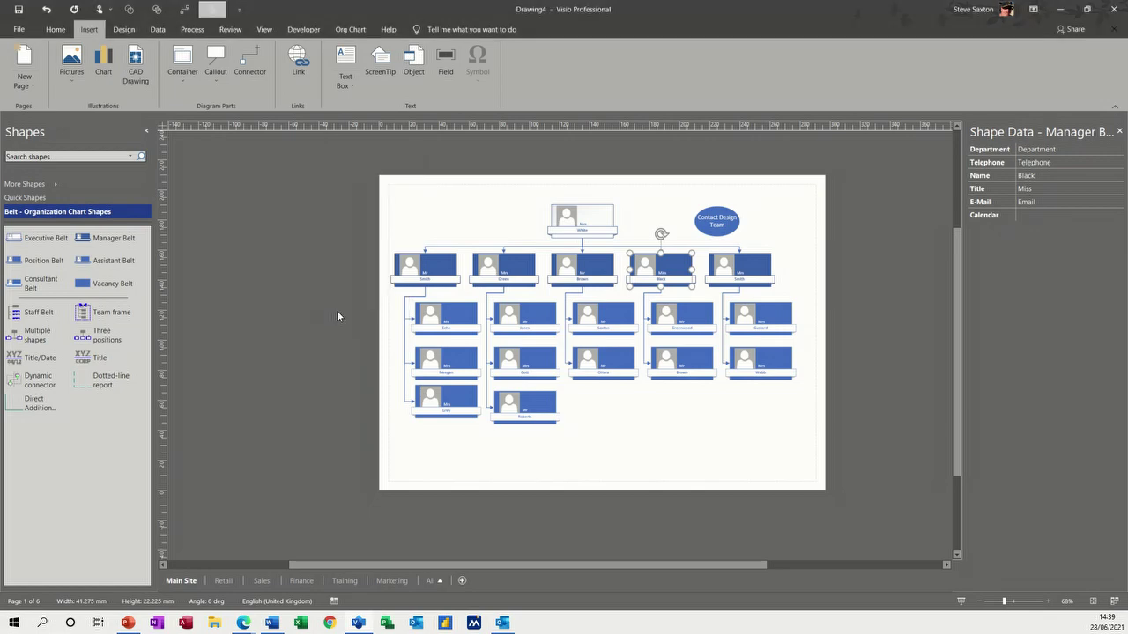
Test the fourth manager box's hyperlink to the Training page and return to the Main Site page
ctrl+click(659, 280)
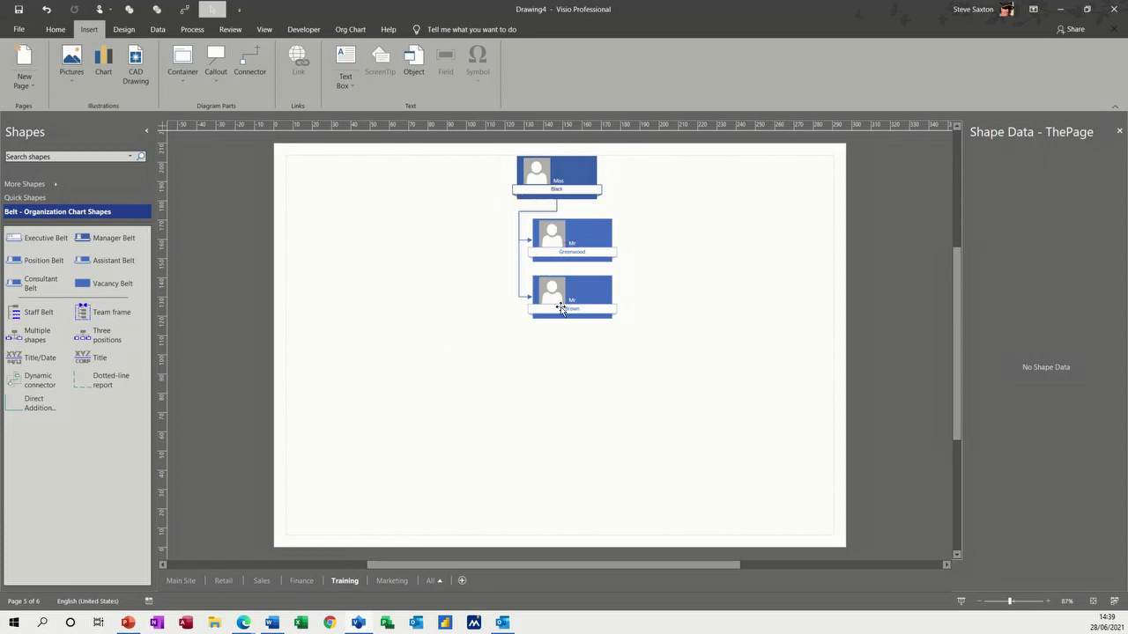
click(182, 581)
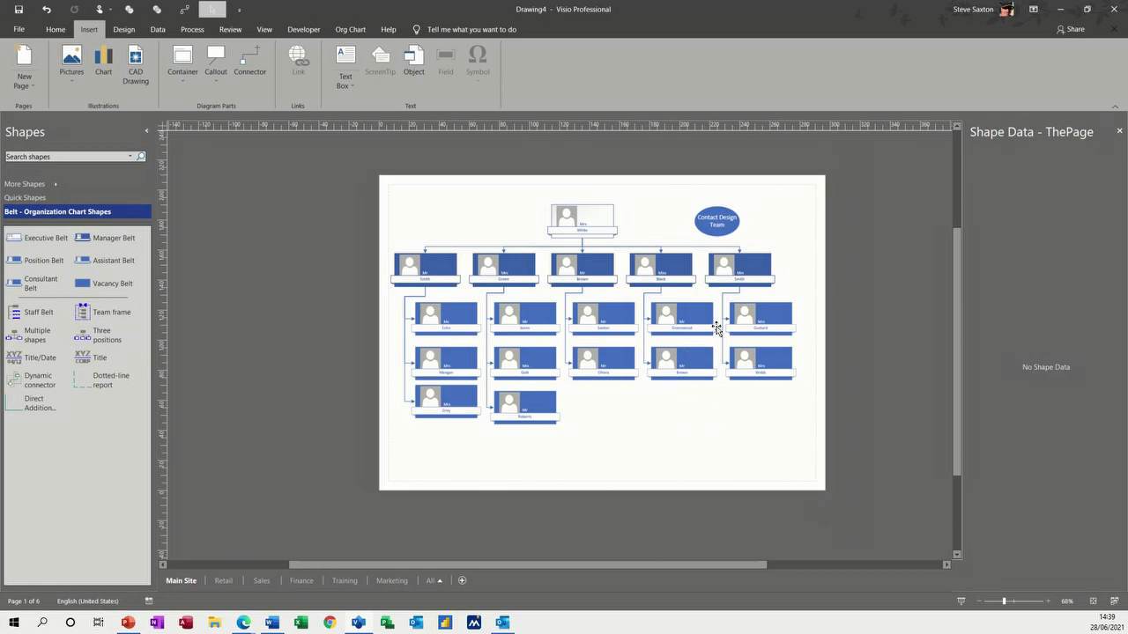
On the Marketing page, move the lowest position box far out beyond the page's lower-right corner
click(392, 581)
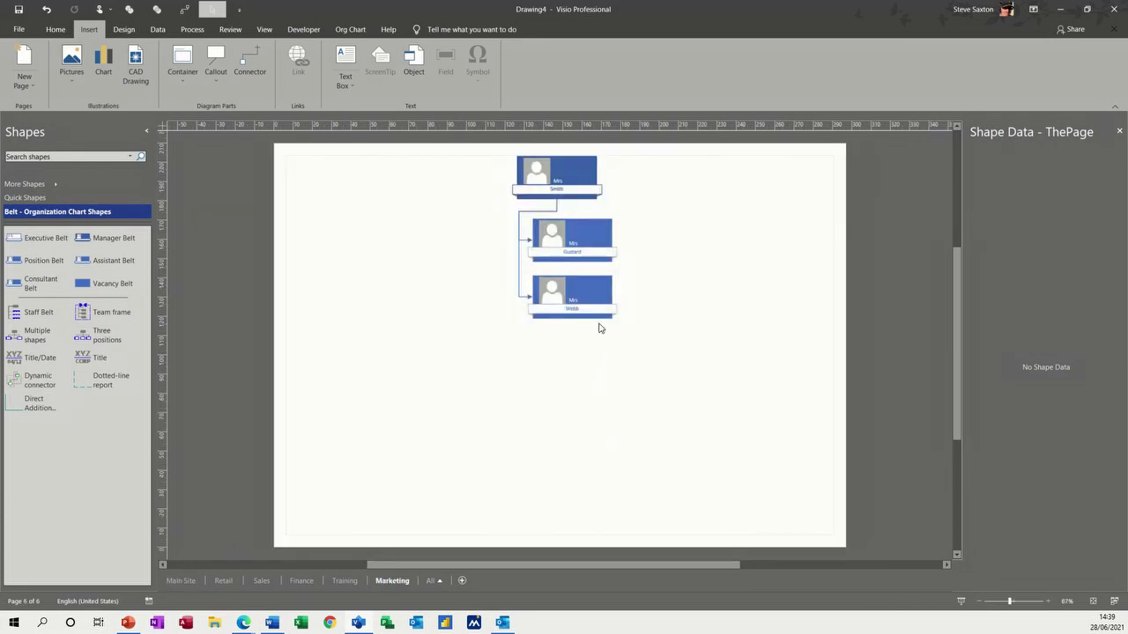
drag(597, 298, 946, 536)
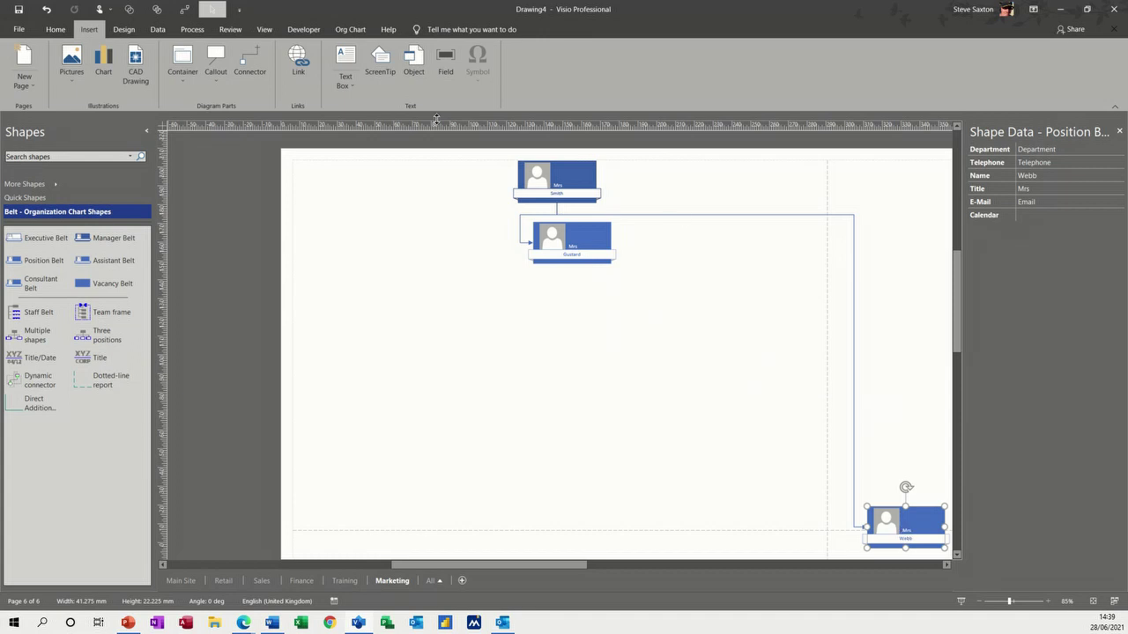
Check the Developer entry in the Customize Ribbon options and close the options without changing anything
click(296, 32)
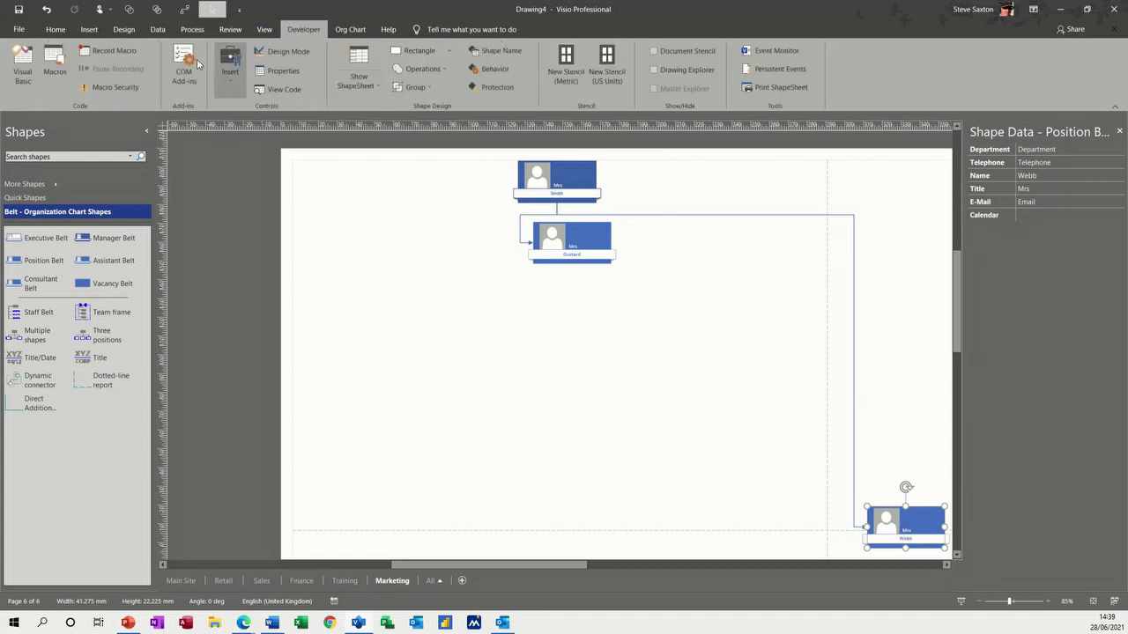
click(18, 29)
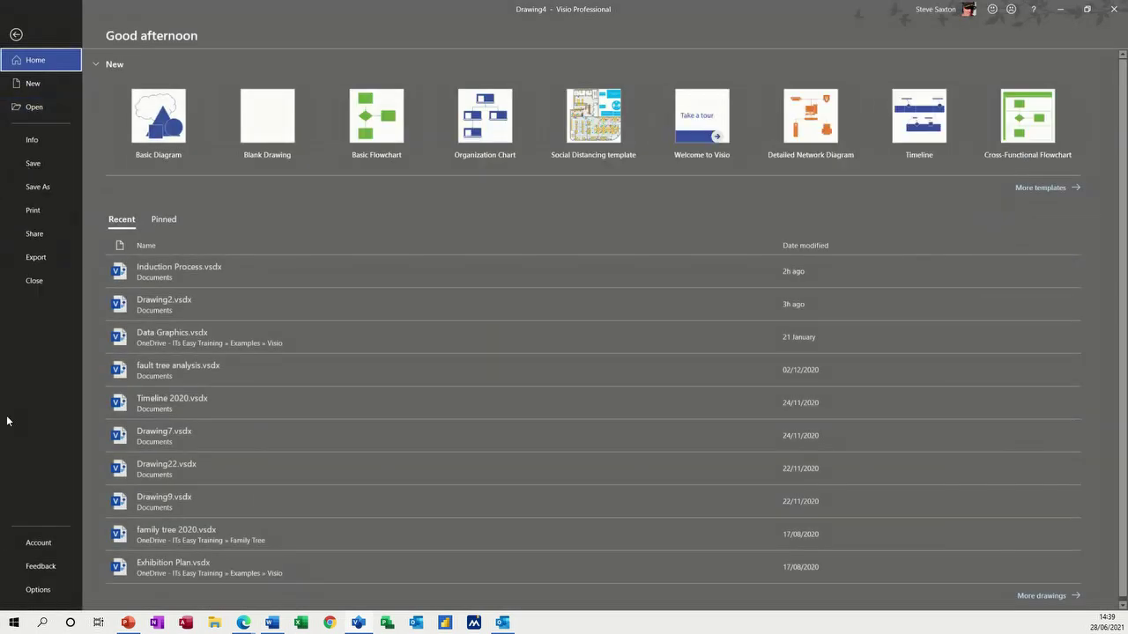
click(38, 590)
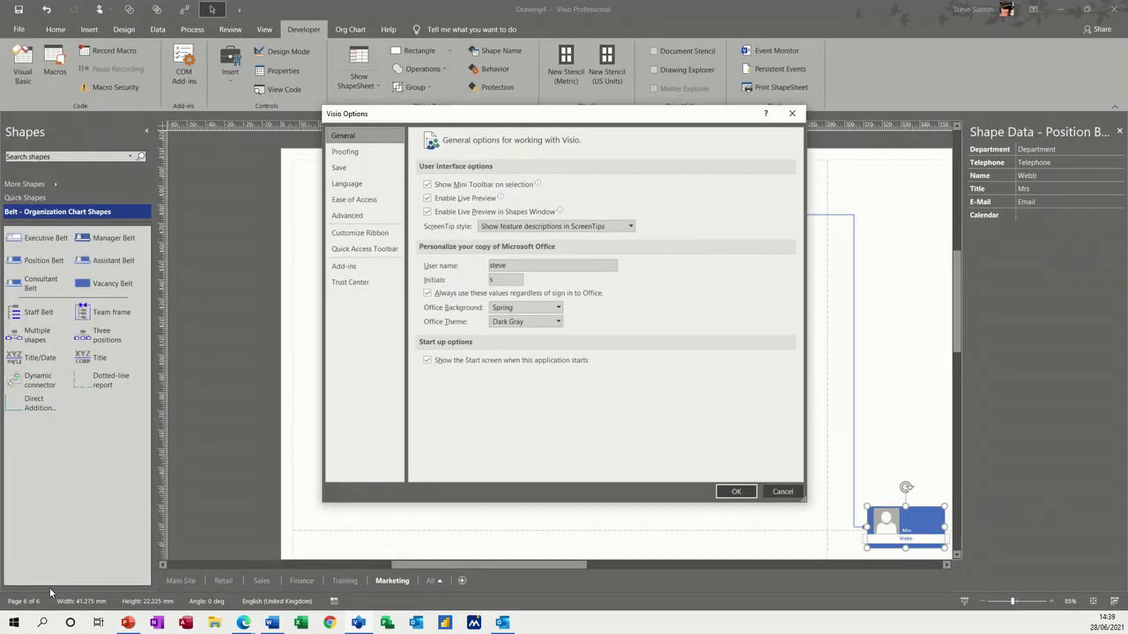
click(365, 234)
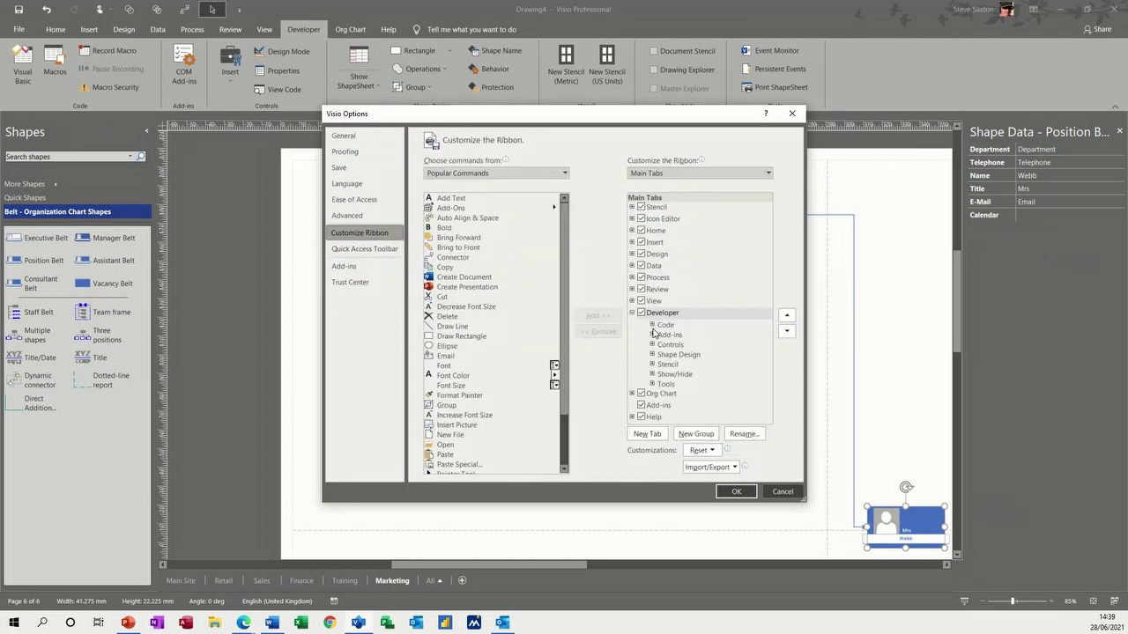
click(782, 492)
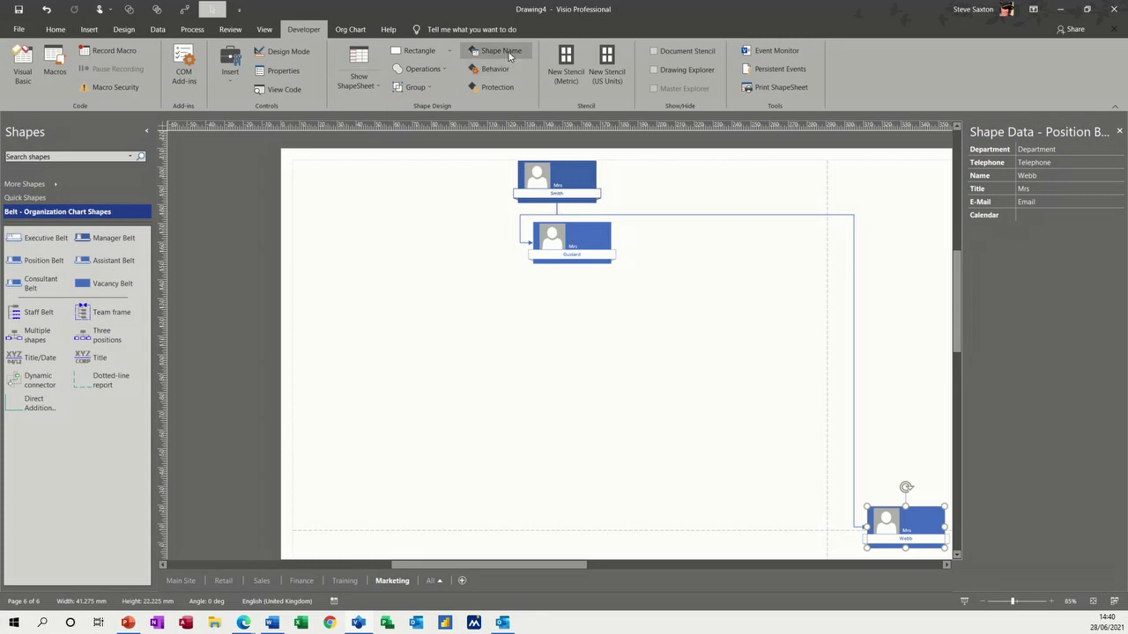
Name the shape of the far-out position box on the Marketing page "sax"
click(500, 51)
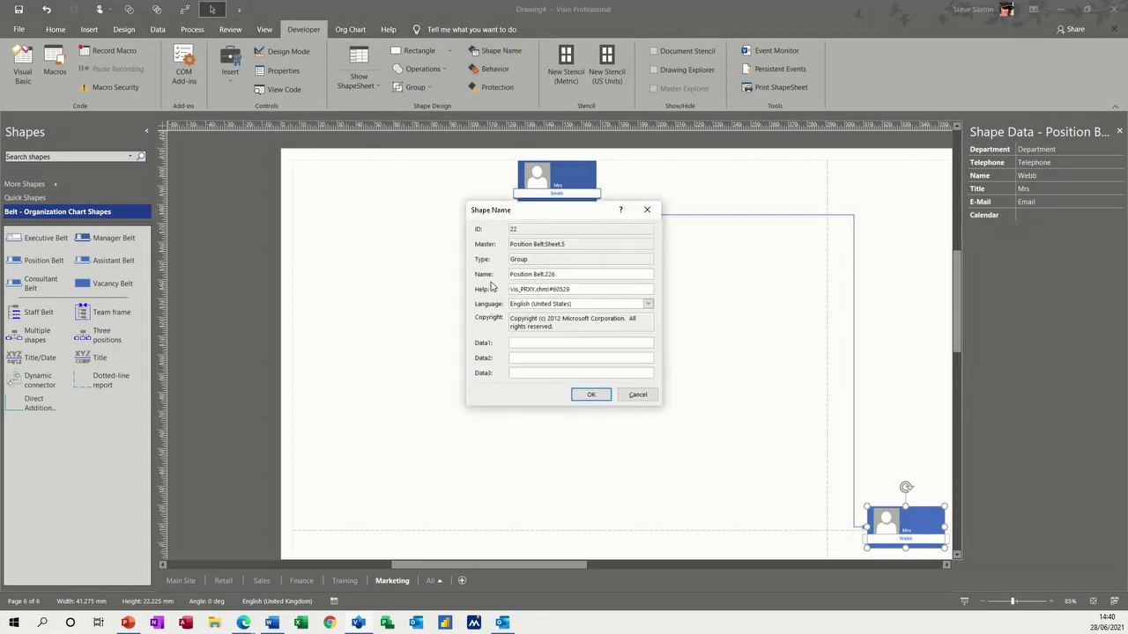
drag(572, 279, 474, 278)
text(sax)
click(592, 395)
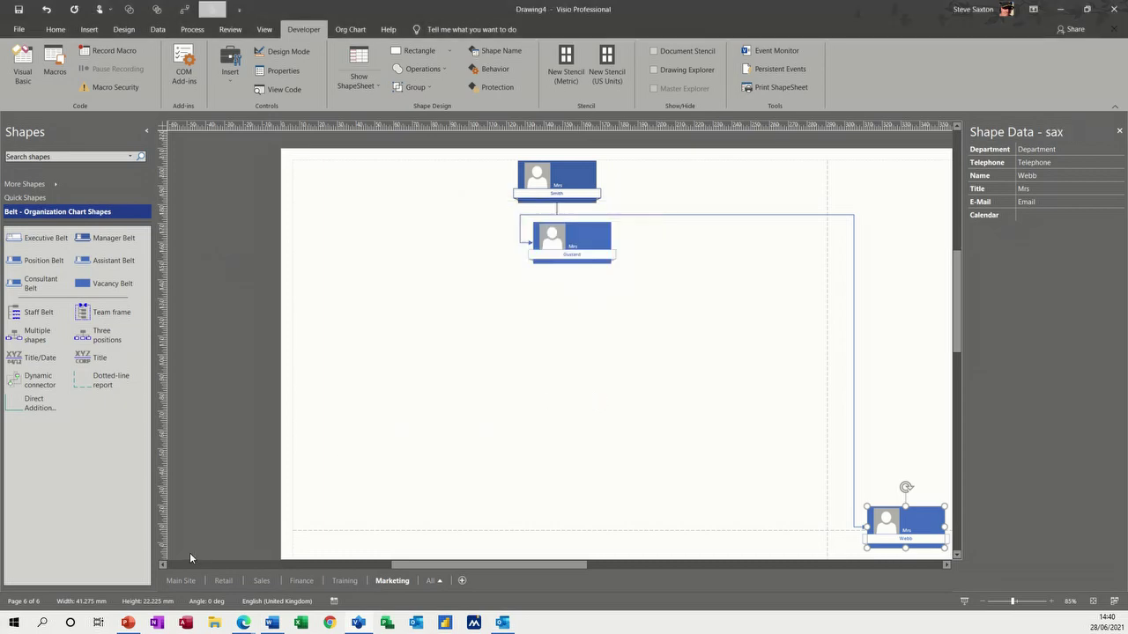
On the Main Site page, add a hyperlink from the fifth manager box to the shape sax on the Marketing page, keeping the default zoom
click(178, 580)
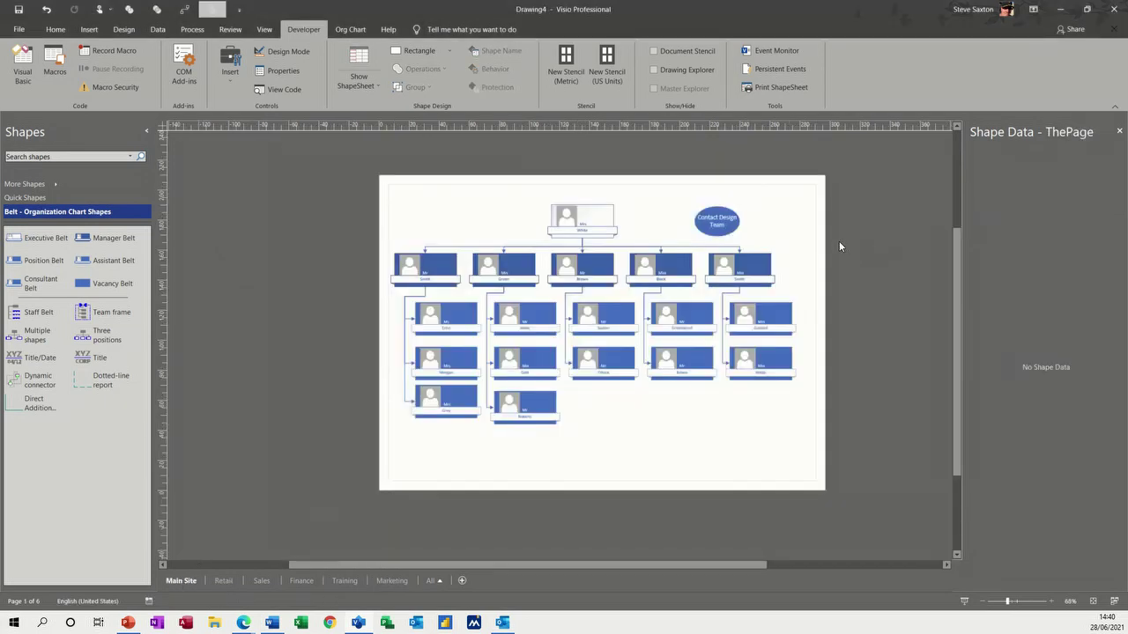
click(746, 266)
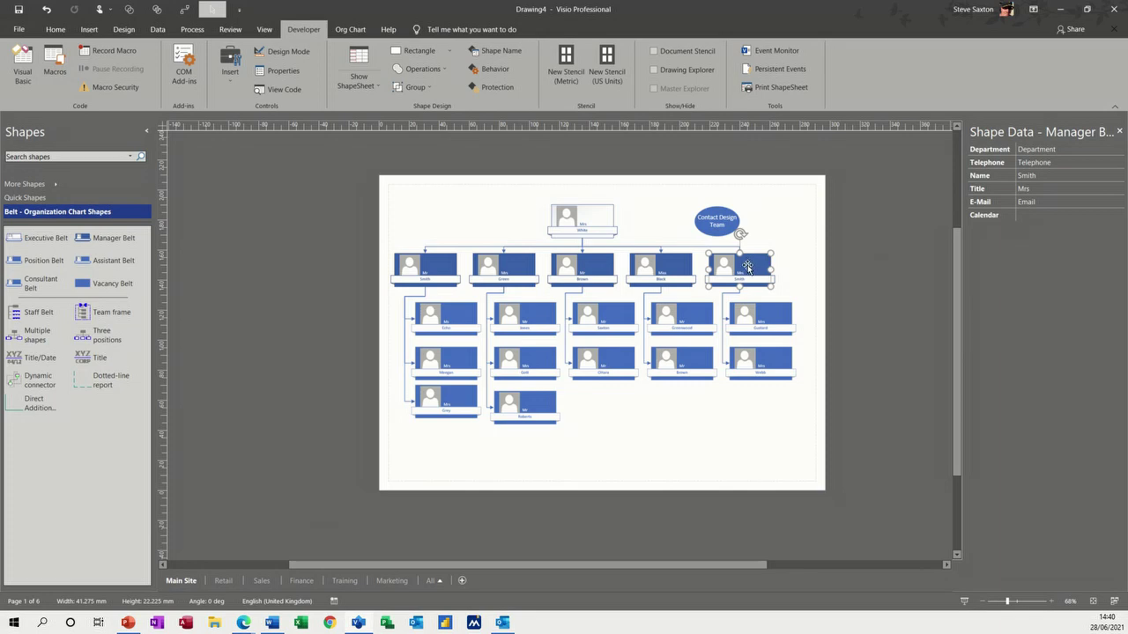
click(87, 32)
click(298, 66)
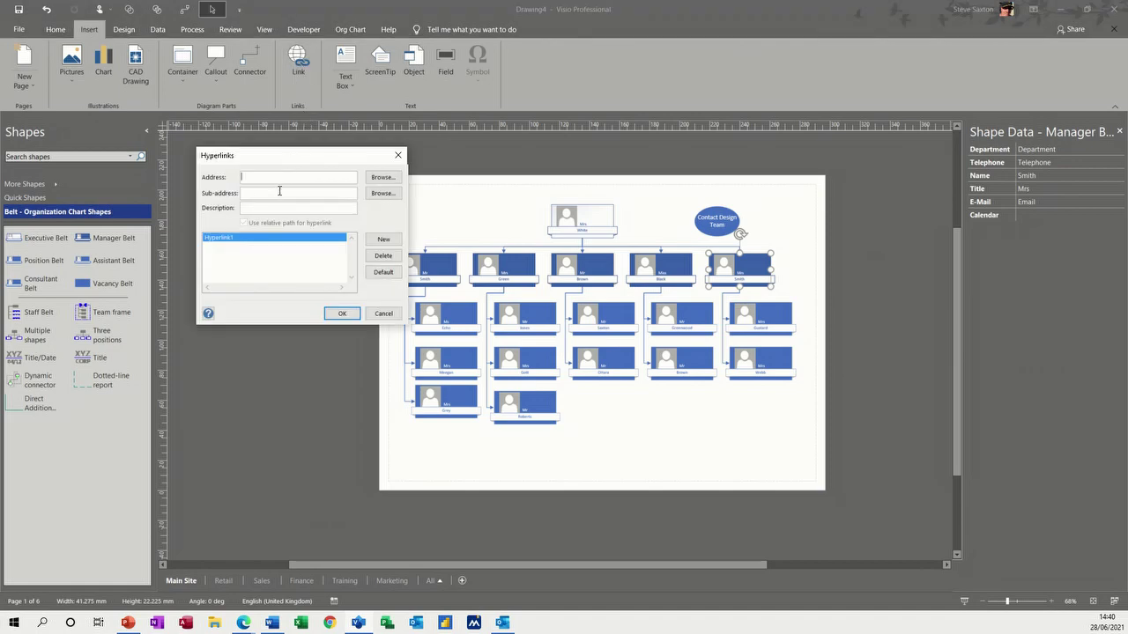
click(382, 193)
click(360, 215)
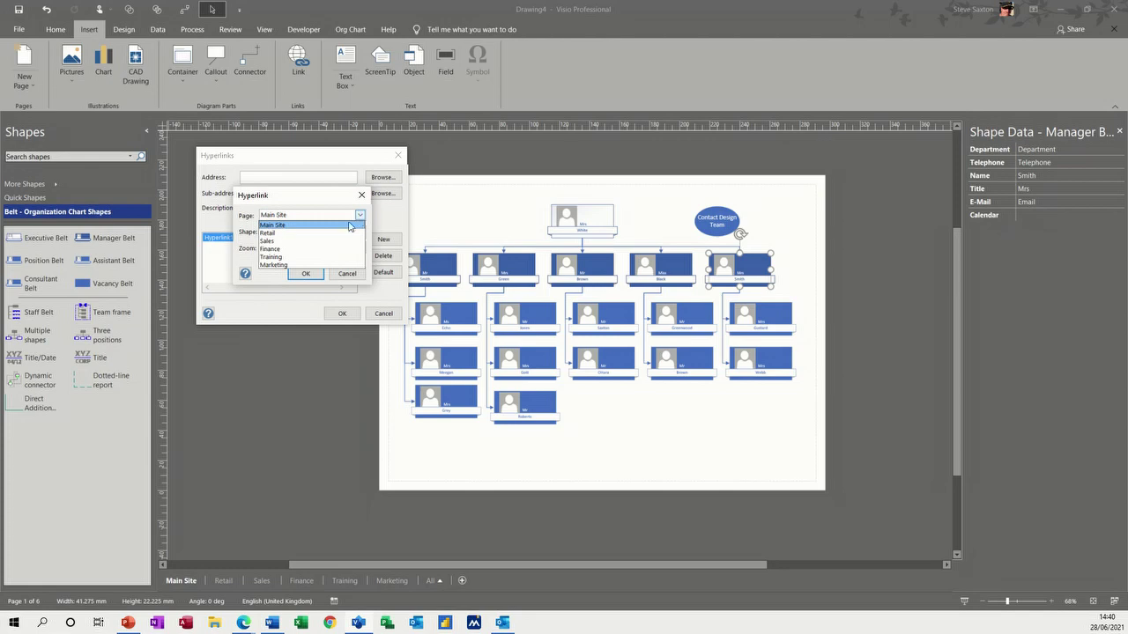
click(297, 265)
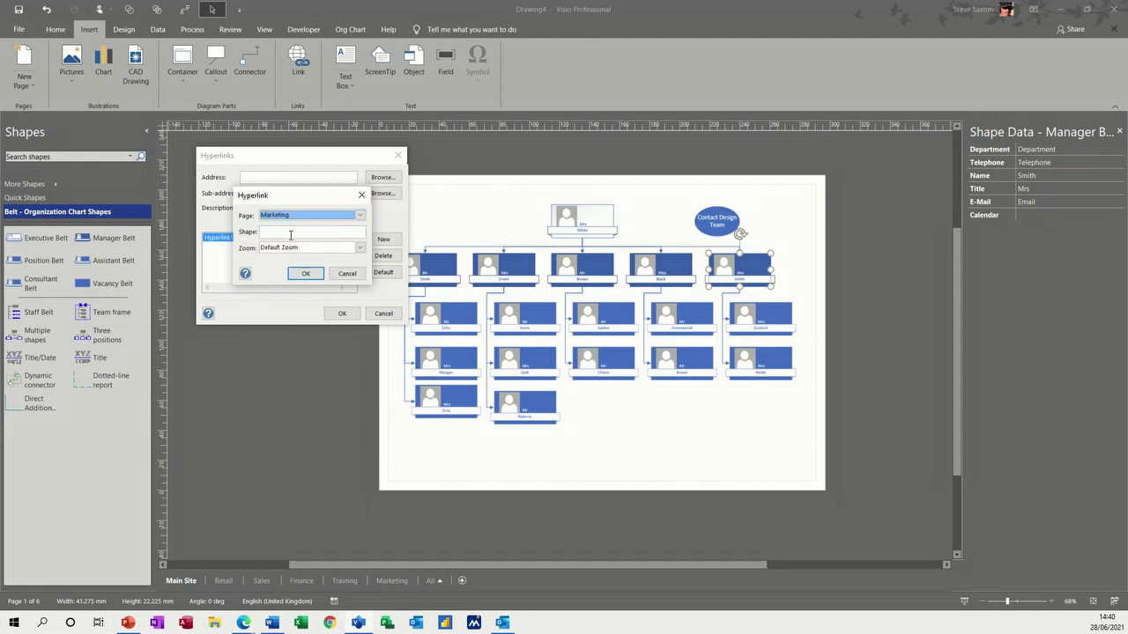
click(289, 232)
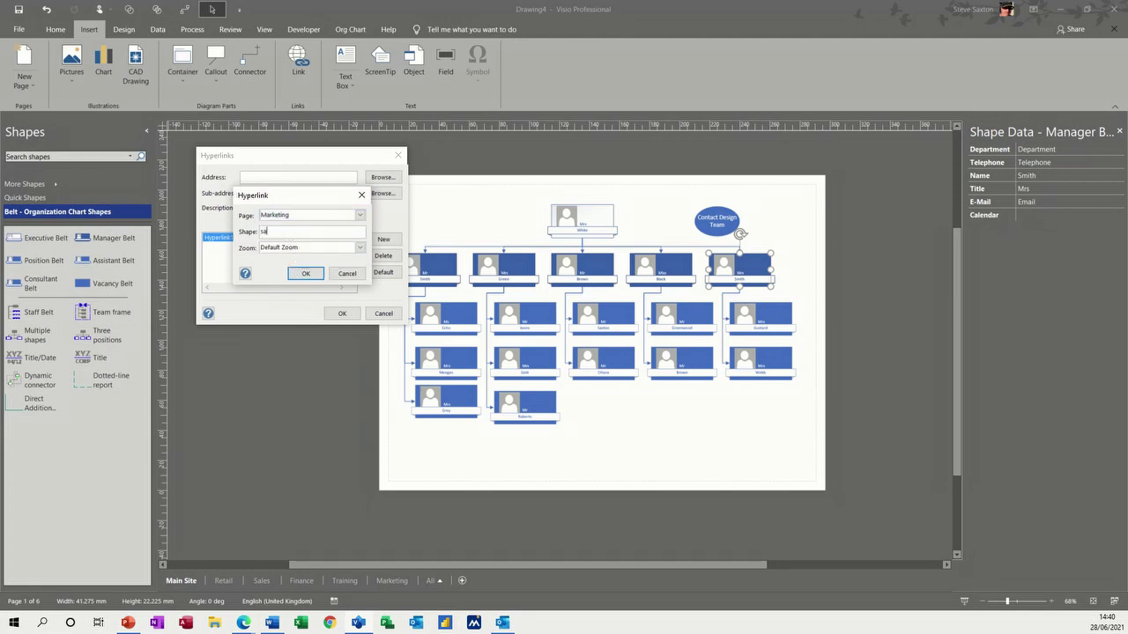
text(sax)
click(306, 273)
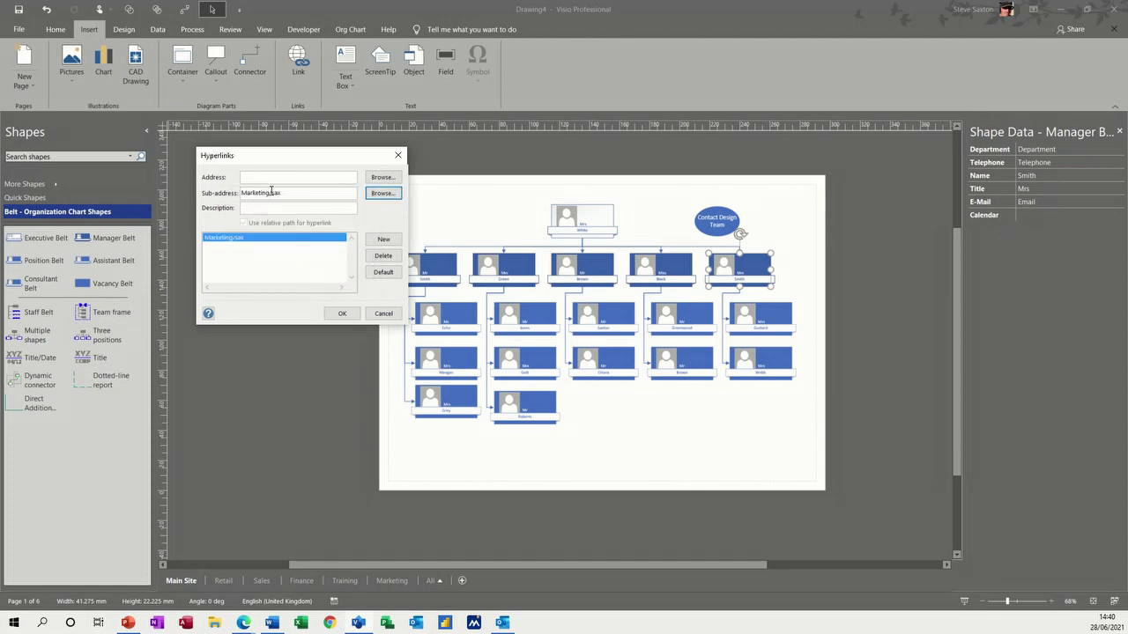
click(340, 314)
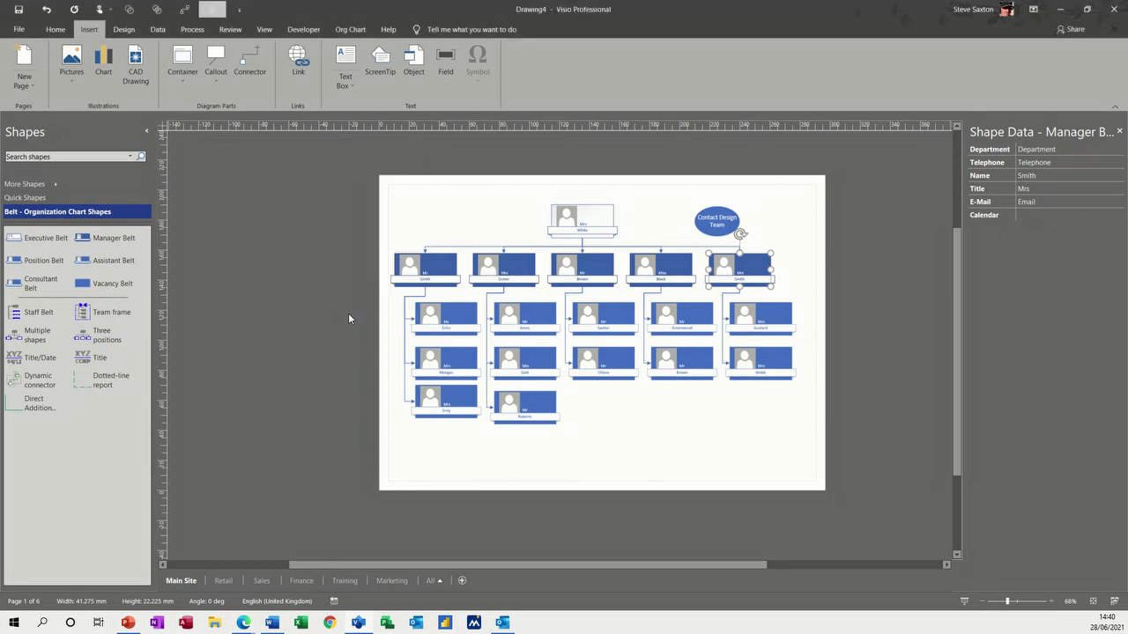
Test the fifth manager box's hyperlink and look over the Marketing page around the linked shape
ctrl+click(744, 280)
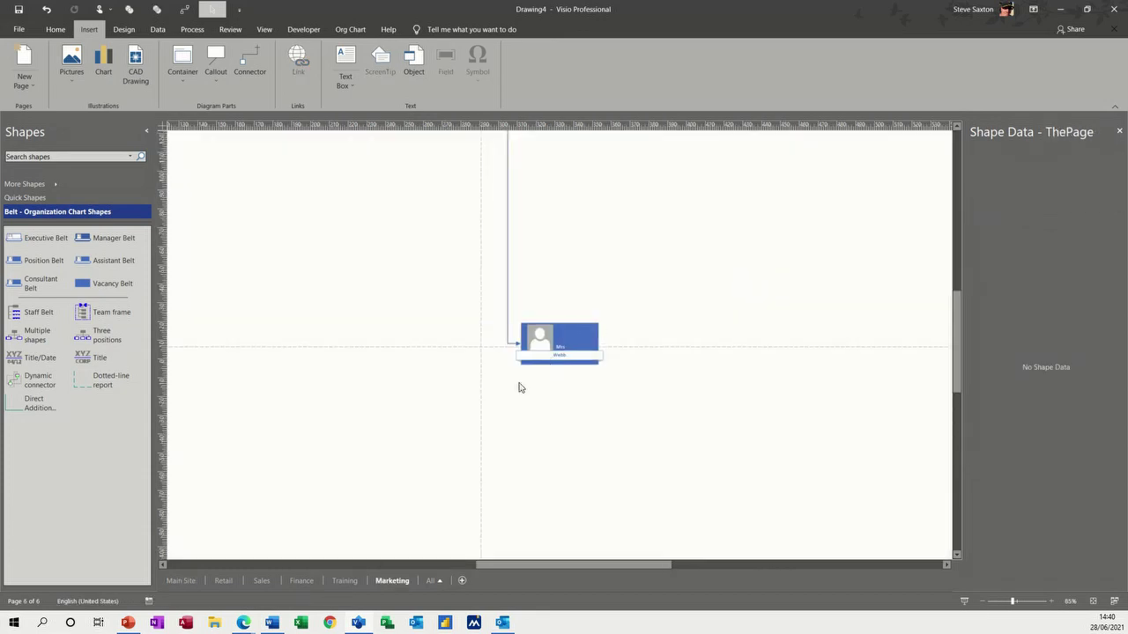
drag(957, 372, 956, 323)
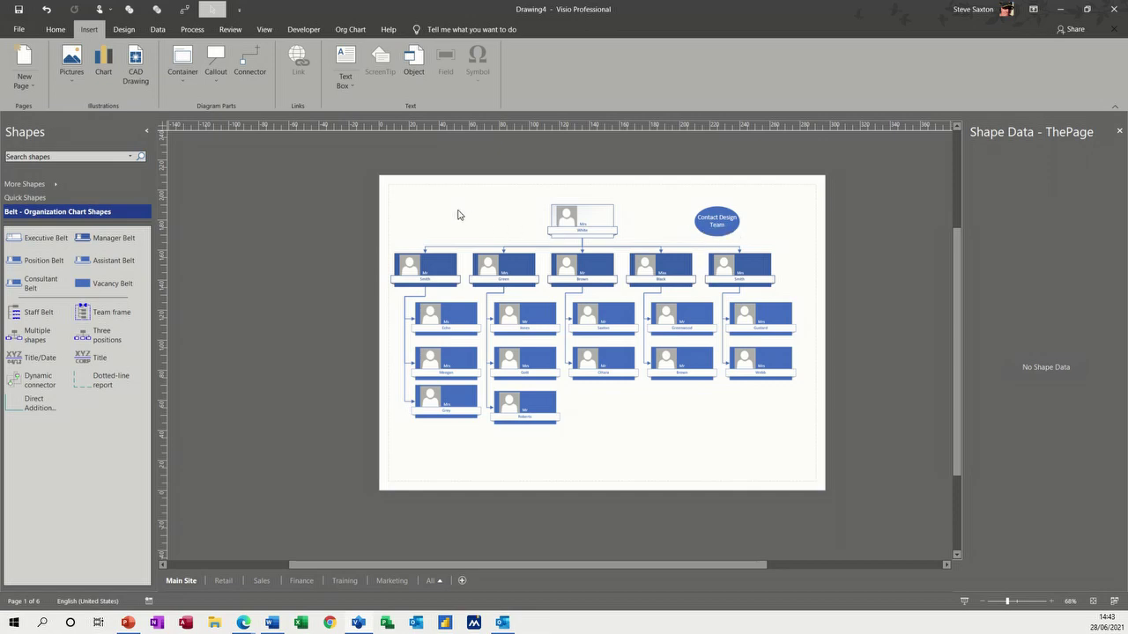
Draw an ellipse about 33 mm wide and 27 mm high in the upper-left corner of the Main Site page
click(55, 29)
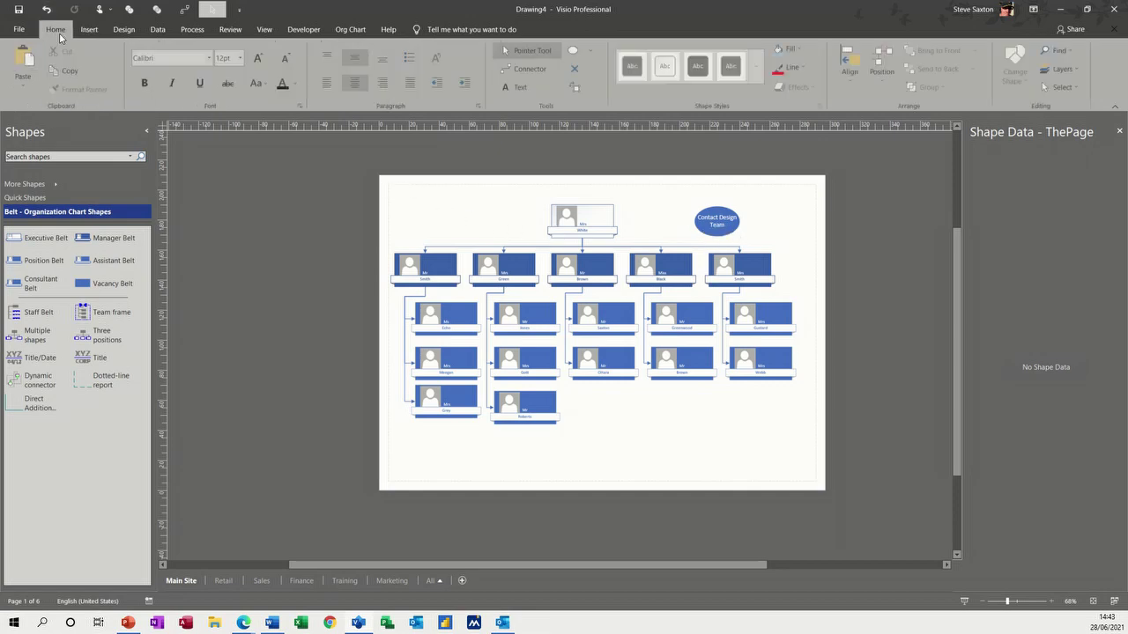
click(574, 51)
drag(447, 193, 397, 233)
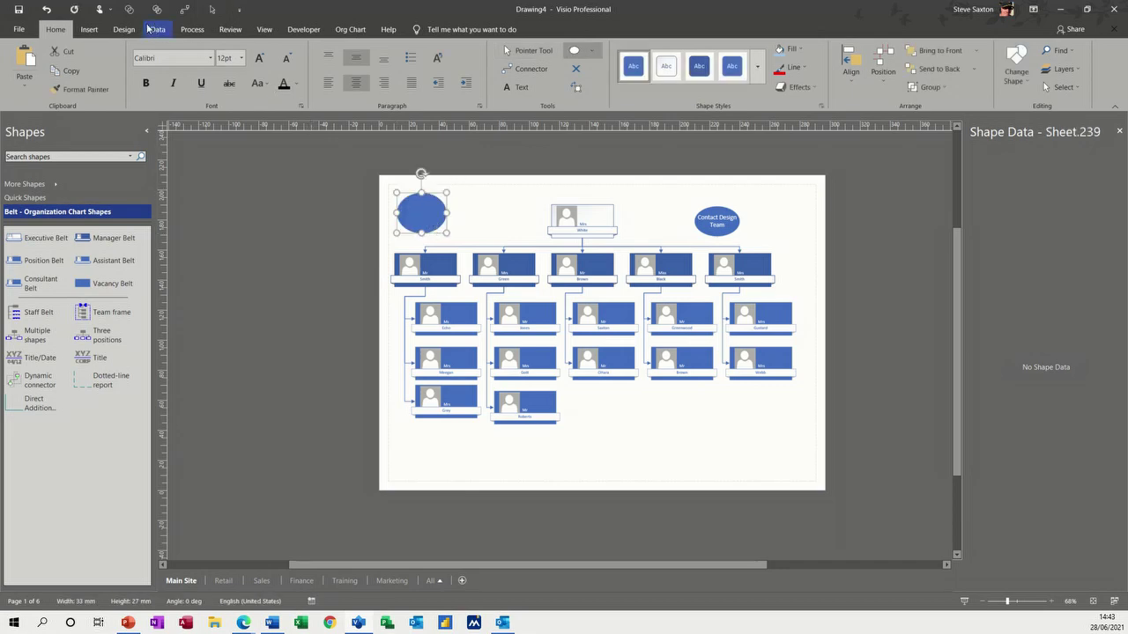
Add a hyperlink to the new ellipse with a mailto: address containing the contact's e-mail
click(89, 30)
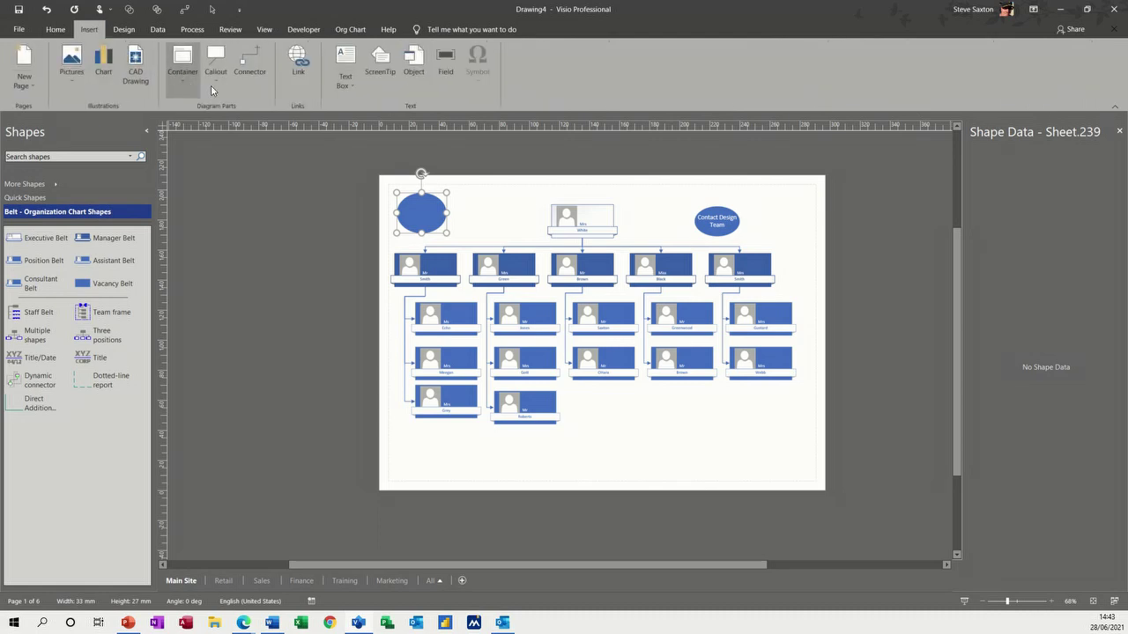
click(299, 60)
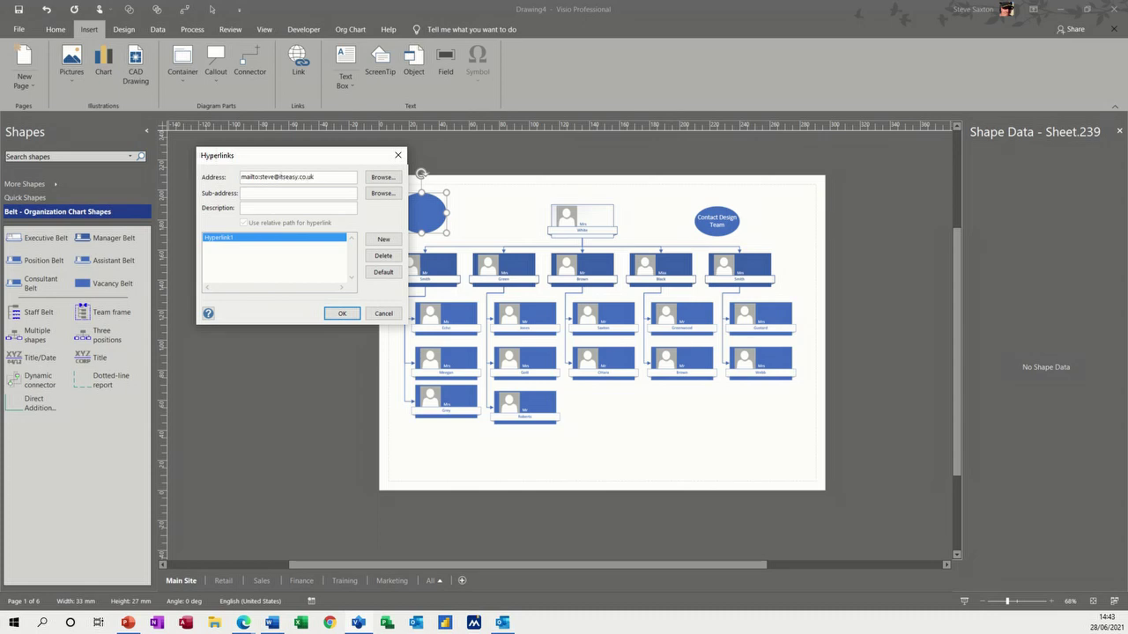
click(342, 319)
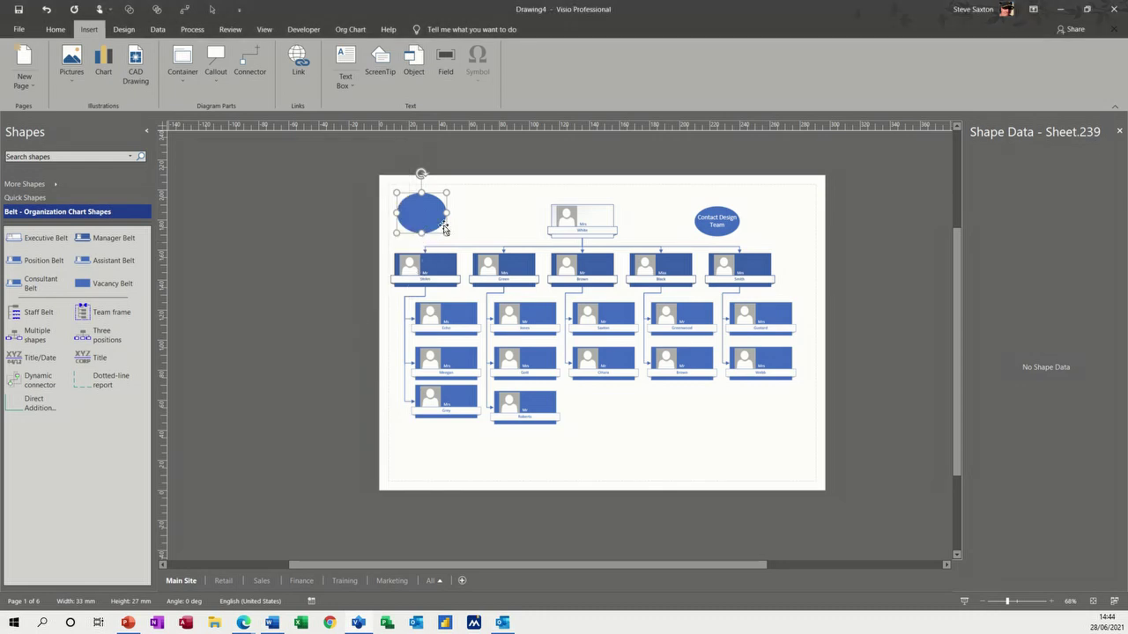
Test the new ellipse's e-mail hyperlink and close the resulting message without saving it
click(523, 230)
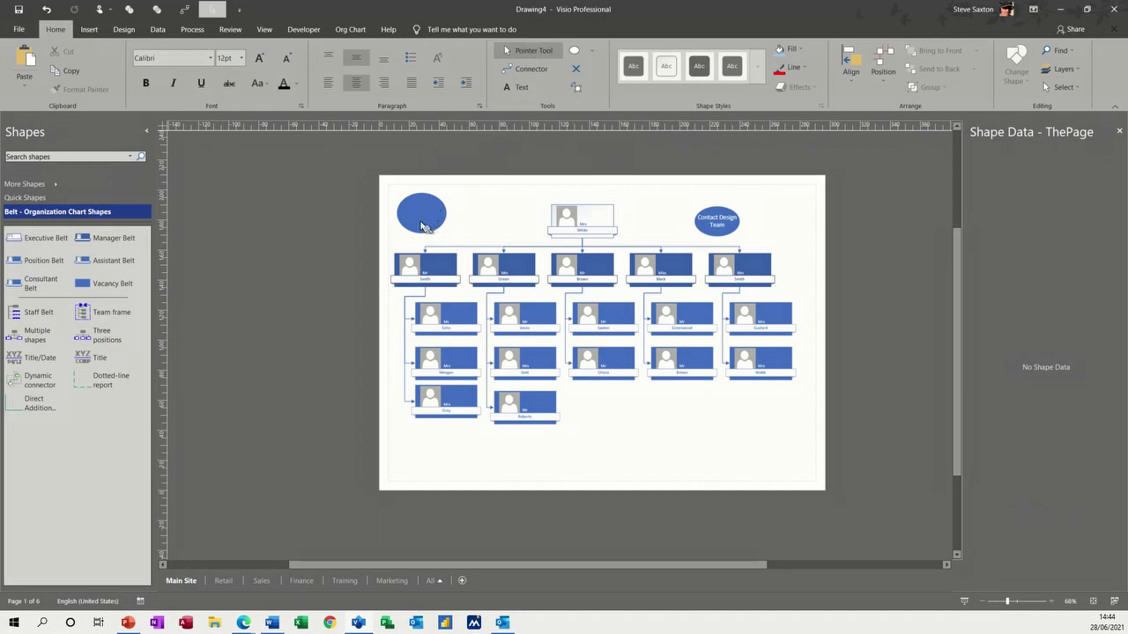
mouse_move(421, 226)
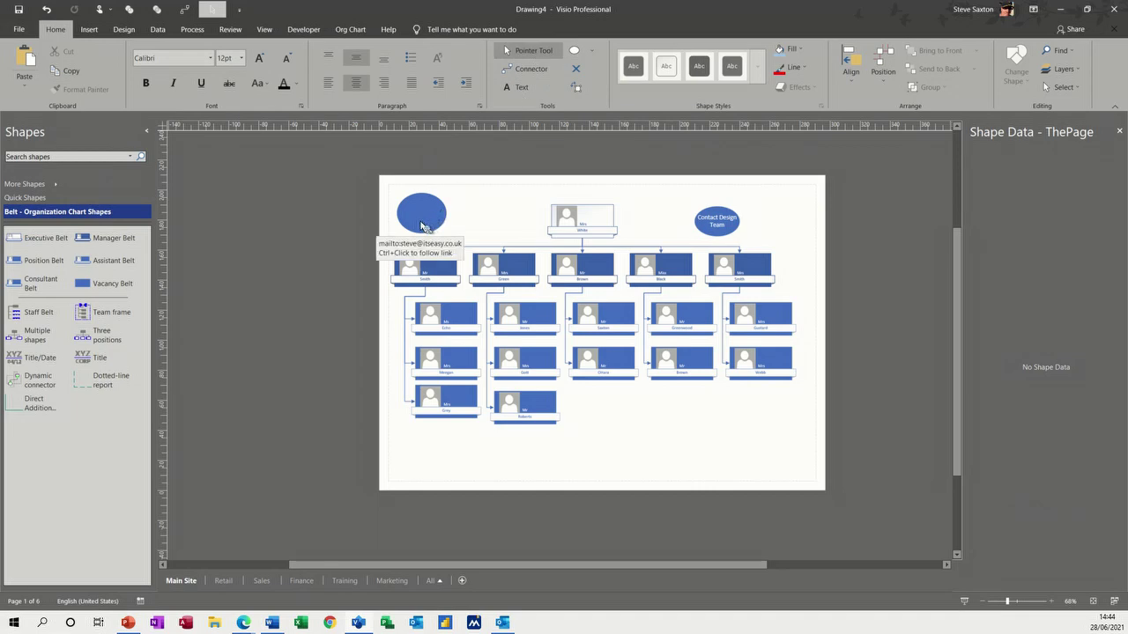
ctrl+click(420, 228)
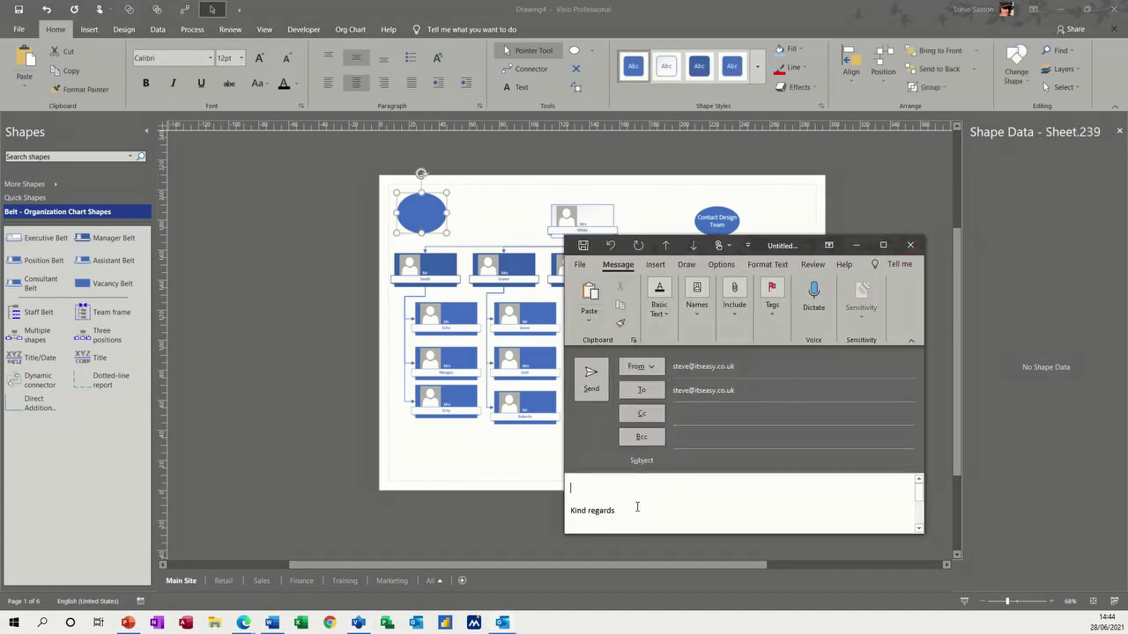
click(908, 249)
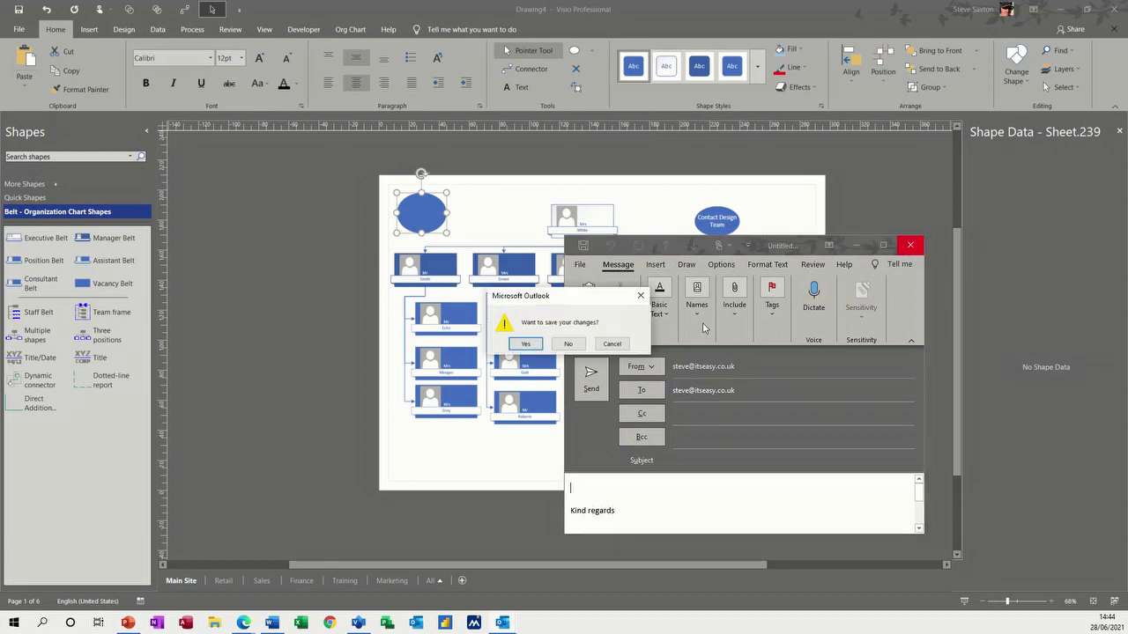
click(563, 345)
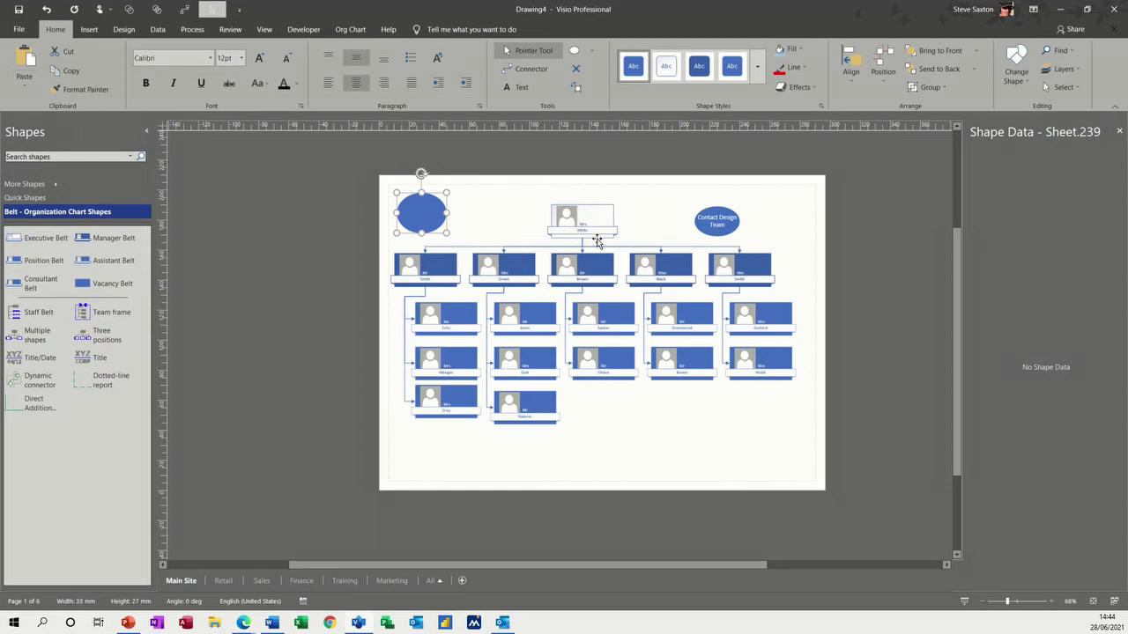
Start a hyperlink on the lowest position box under the first manager and browse for an internet address
click(444, 411)
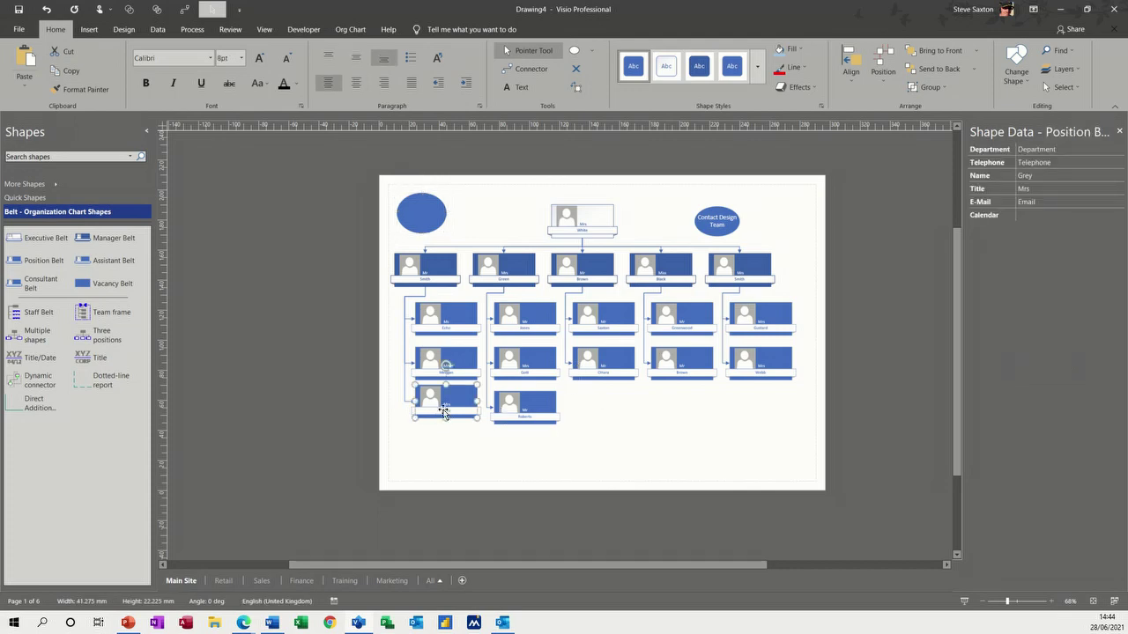
click(89, 29)
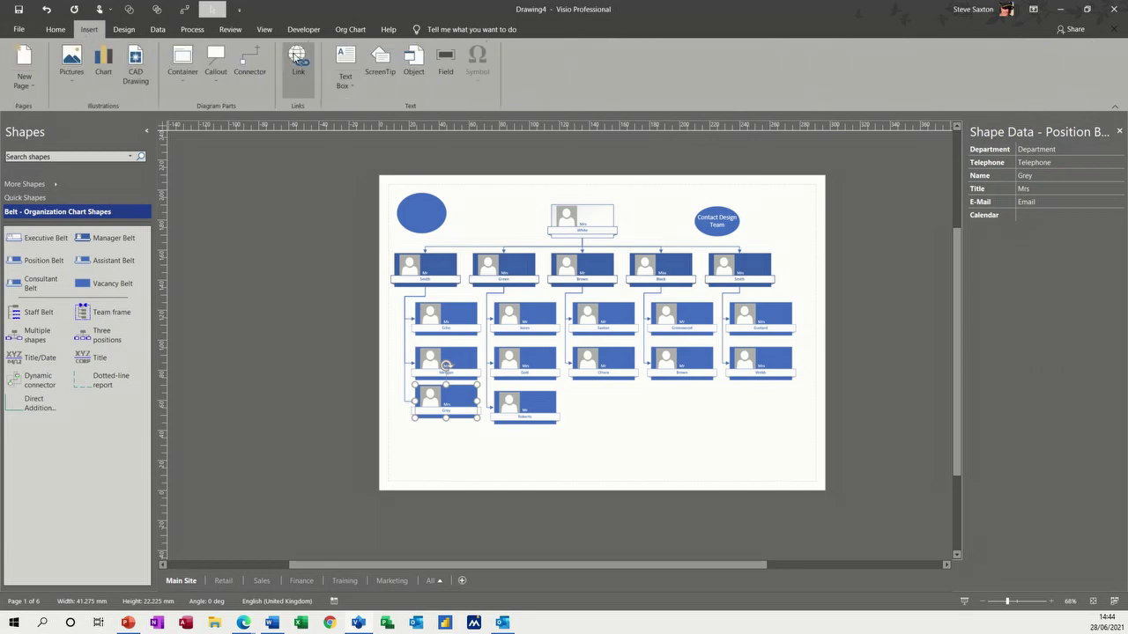
click(297, 64)
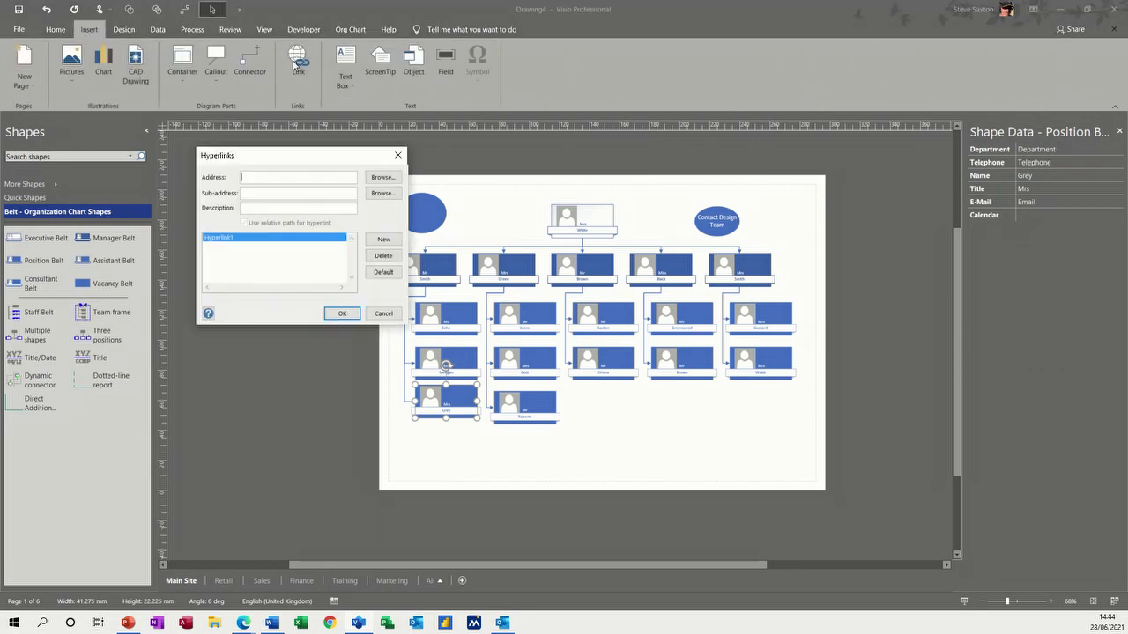
click(379, 178)
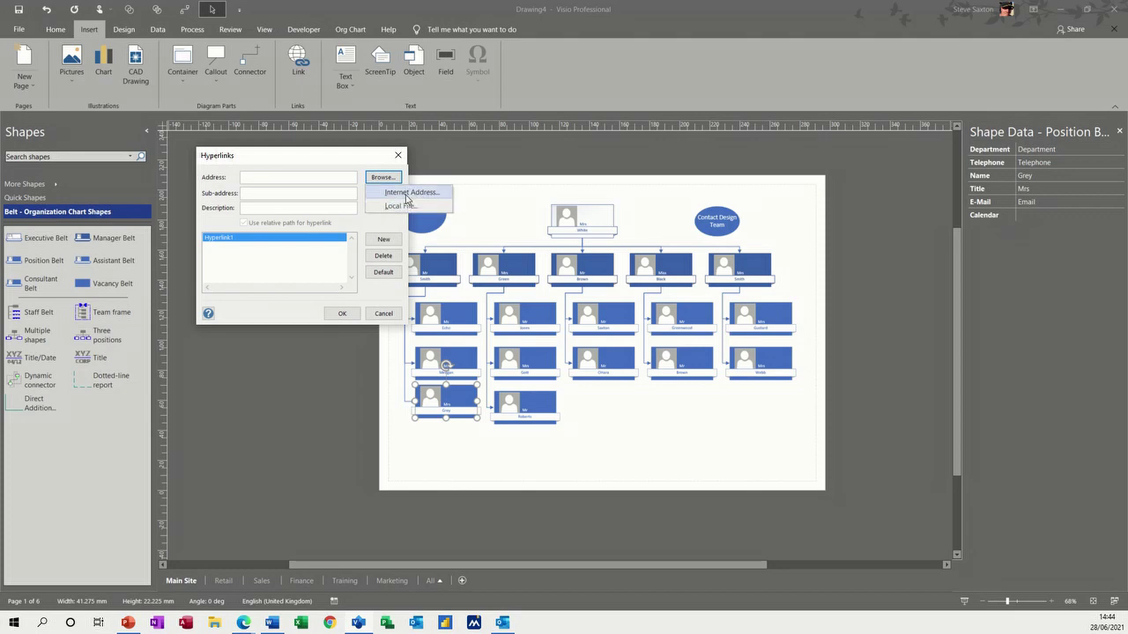
click(406, 194)
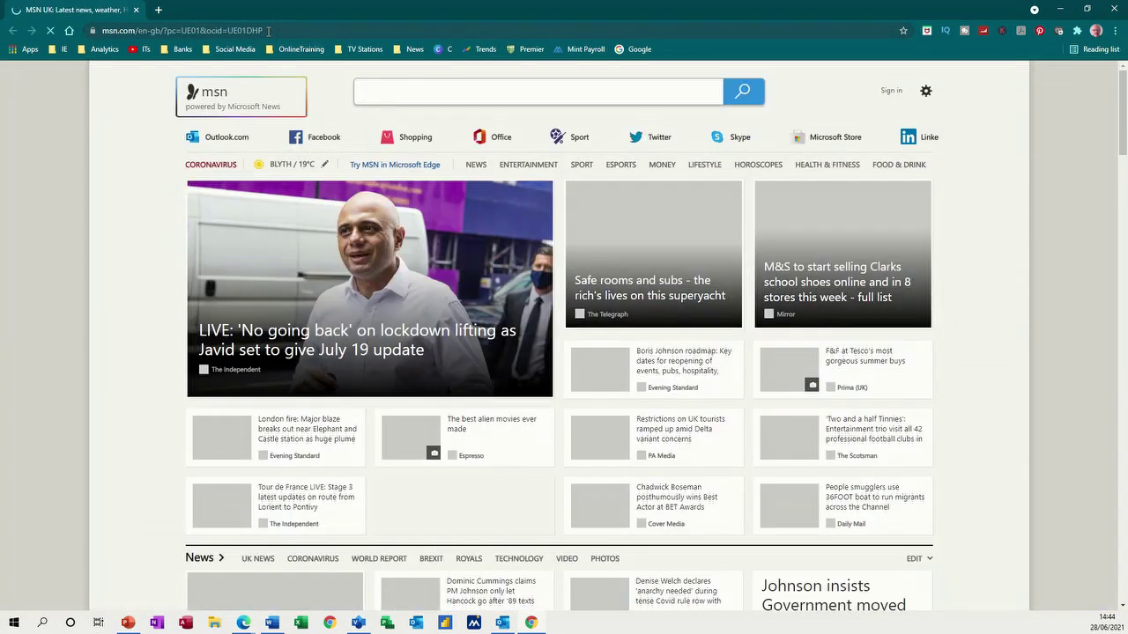
click(268, 30)
text(ww)
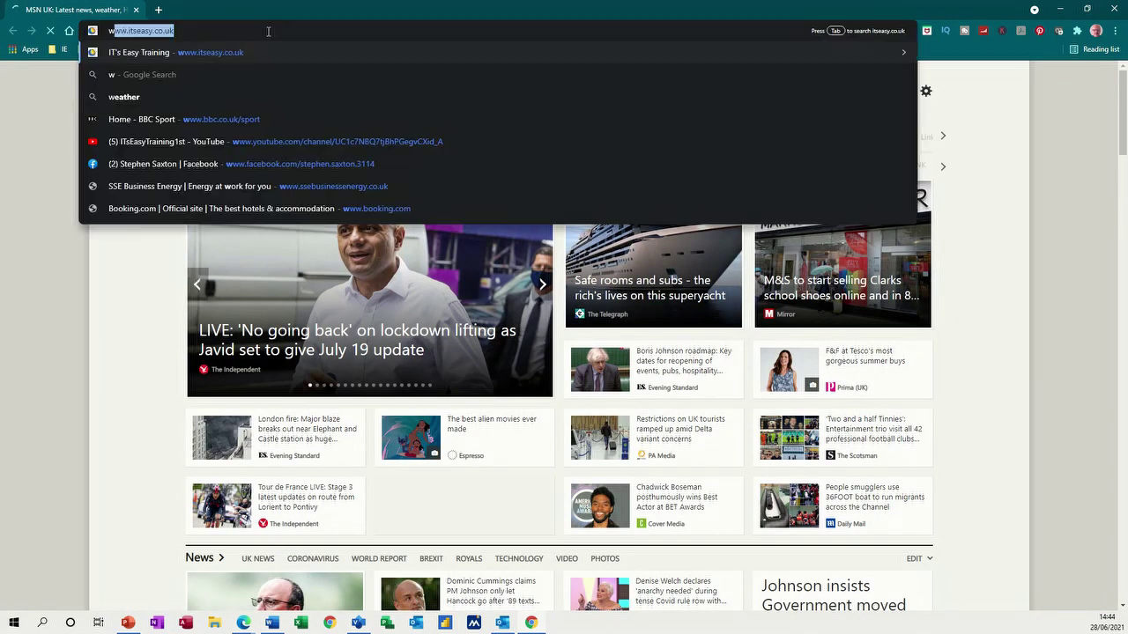
key(Return)
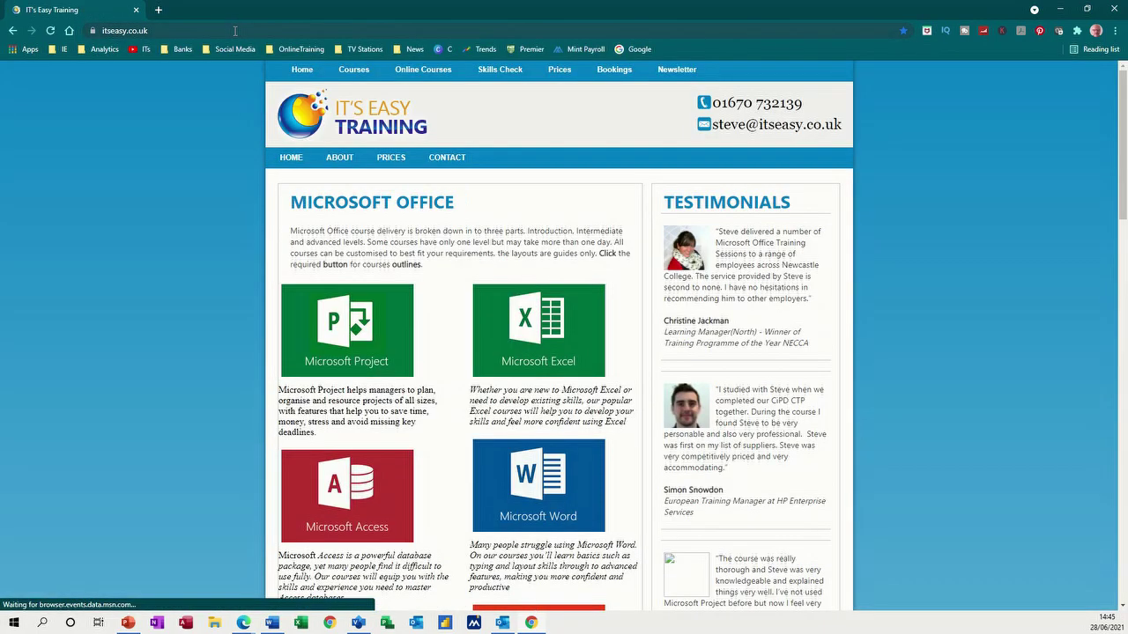
drag(148, 31, 102, 31)
key(ctrl+c)
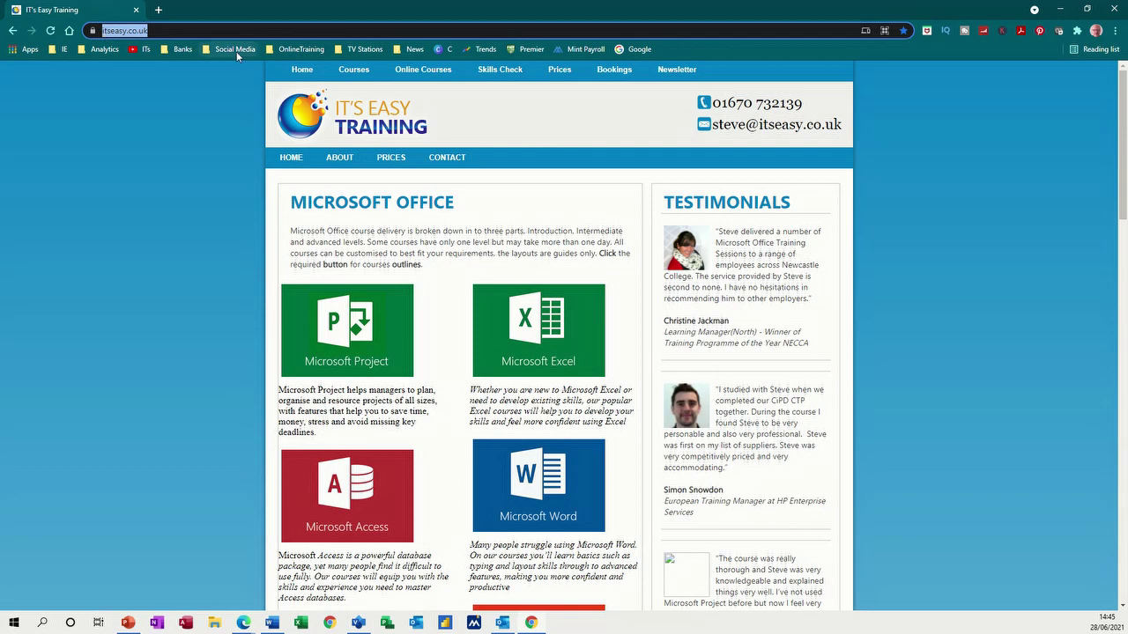
Return to Visio and paste the copied website address as the position box's hyperlink address
click(360, 625)
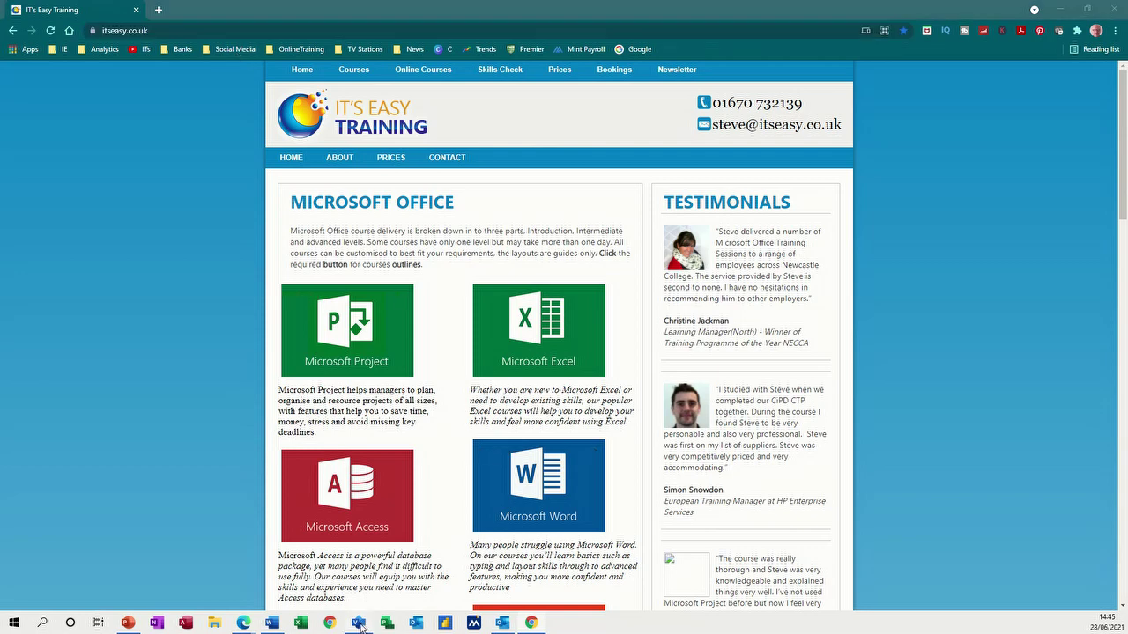
click(258, 177)
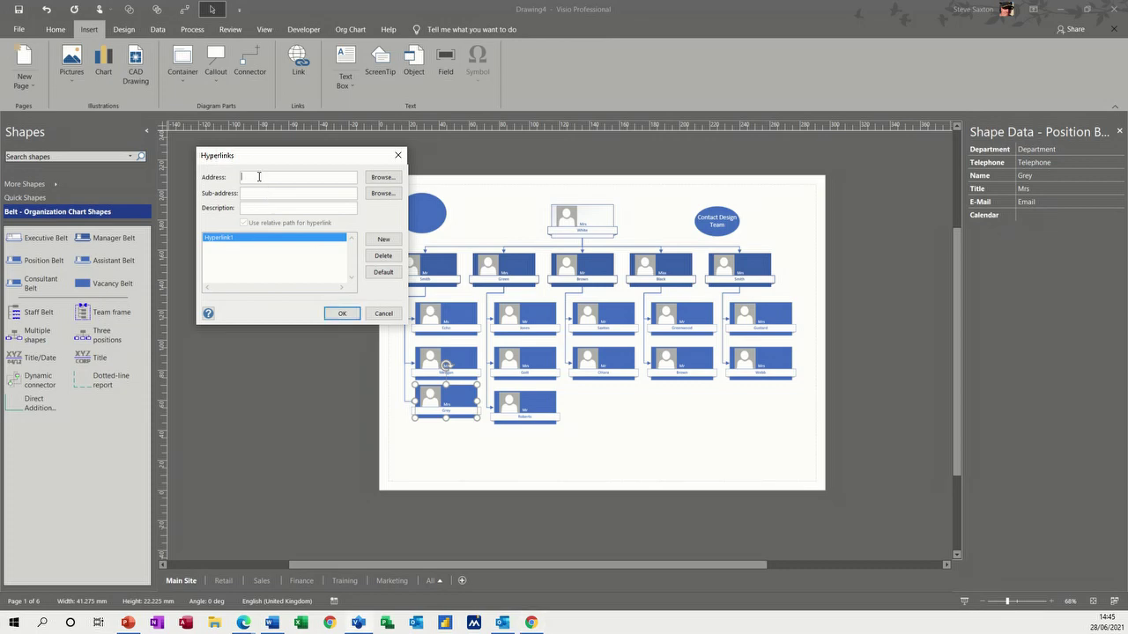
key(ctrl+v)
click(306, 194)
click(340, 314)
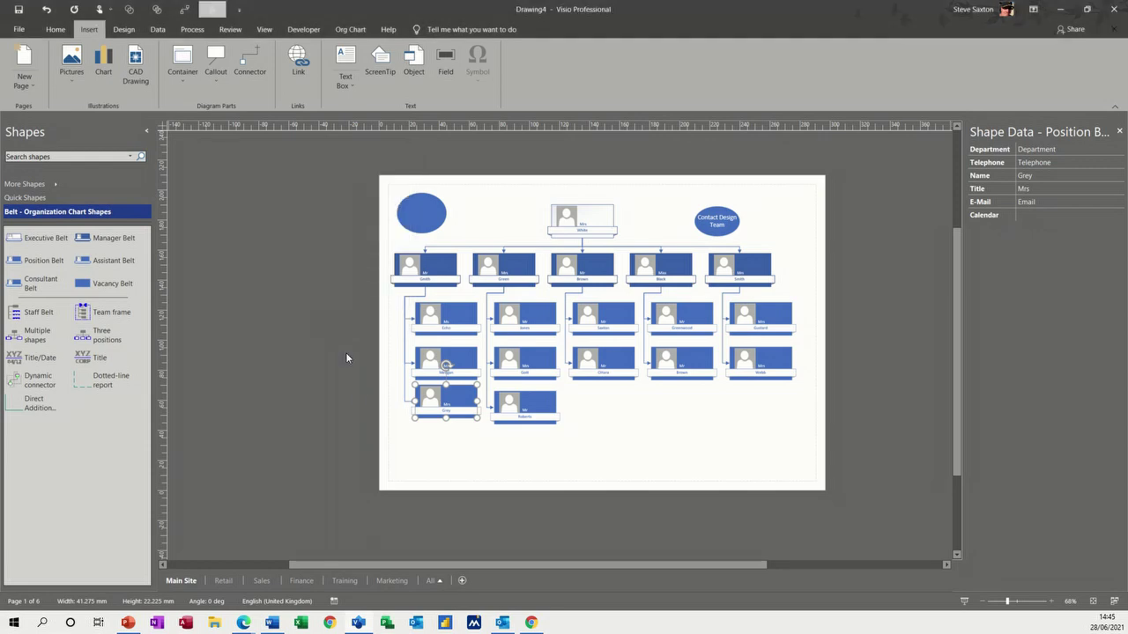
Test the position box's website hyperlink, closing the browser tabs, and check its stored address without changing it
ctrl+click(440, 415)
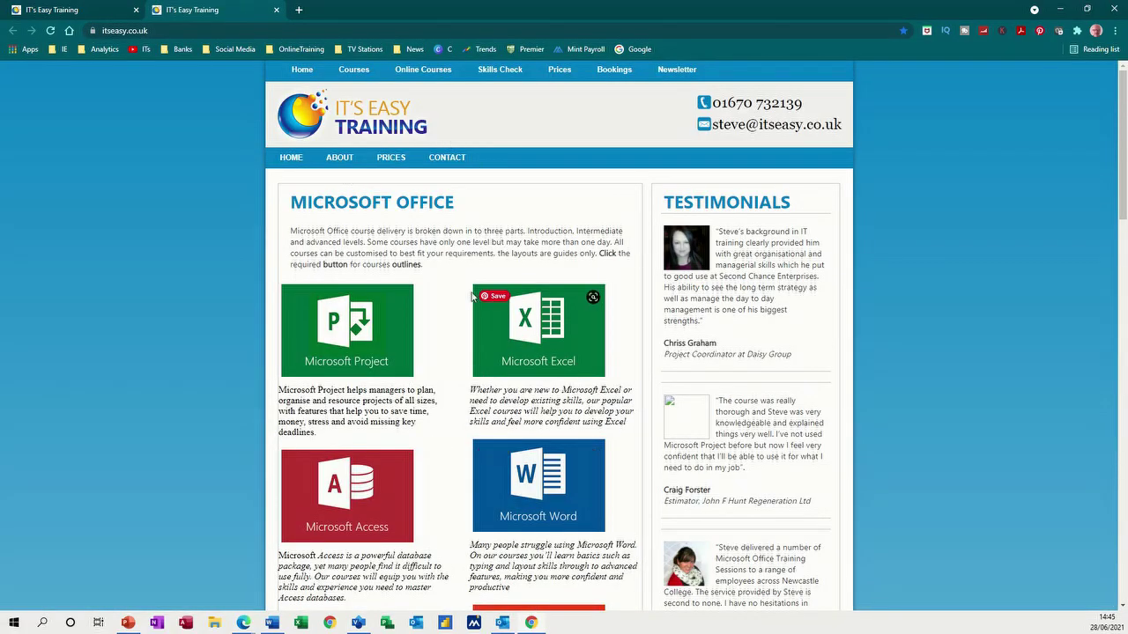
click(276, 10)
click(136, 9)
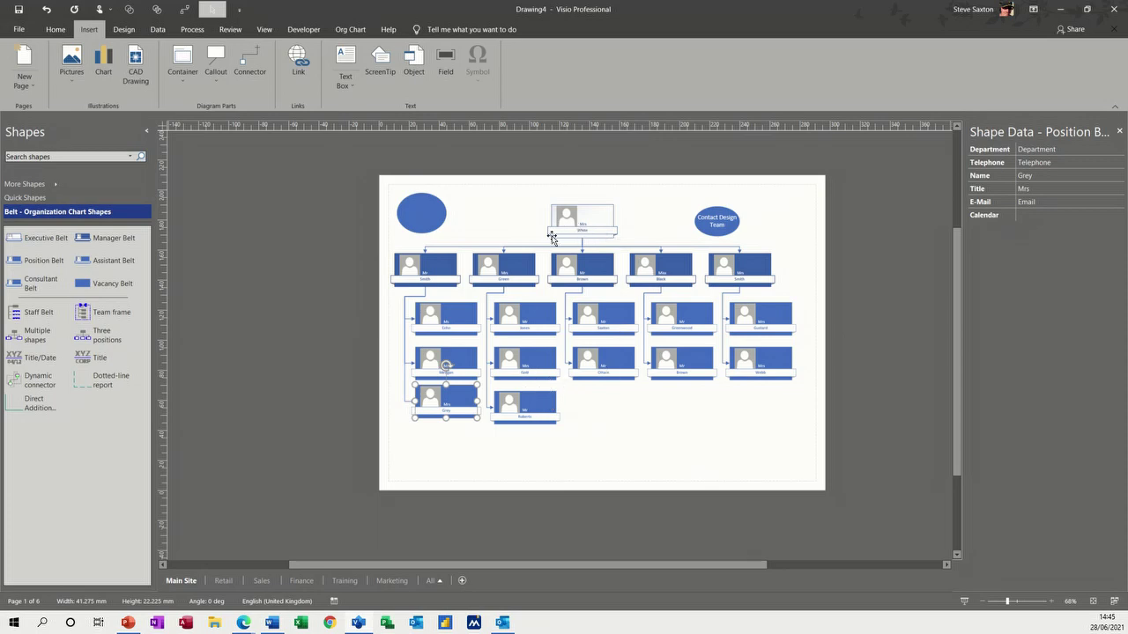
click(299, 66)
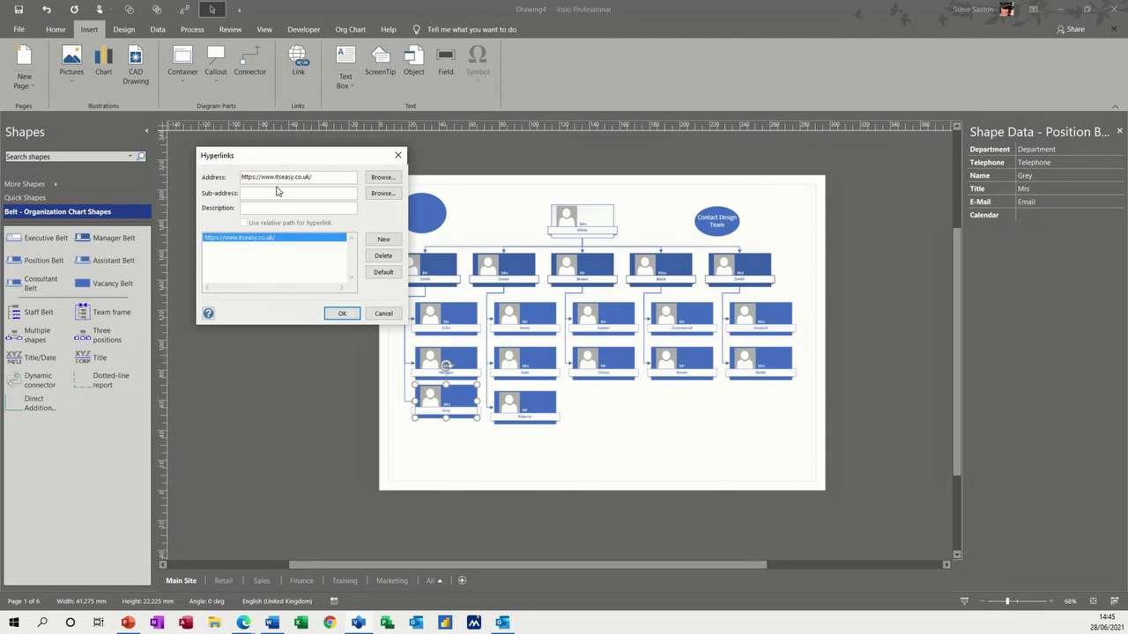
click(383, 315)
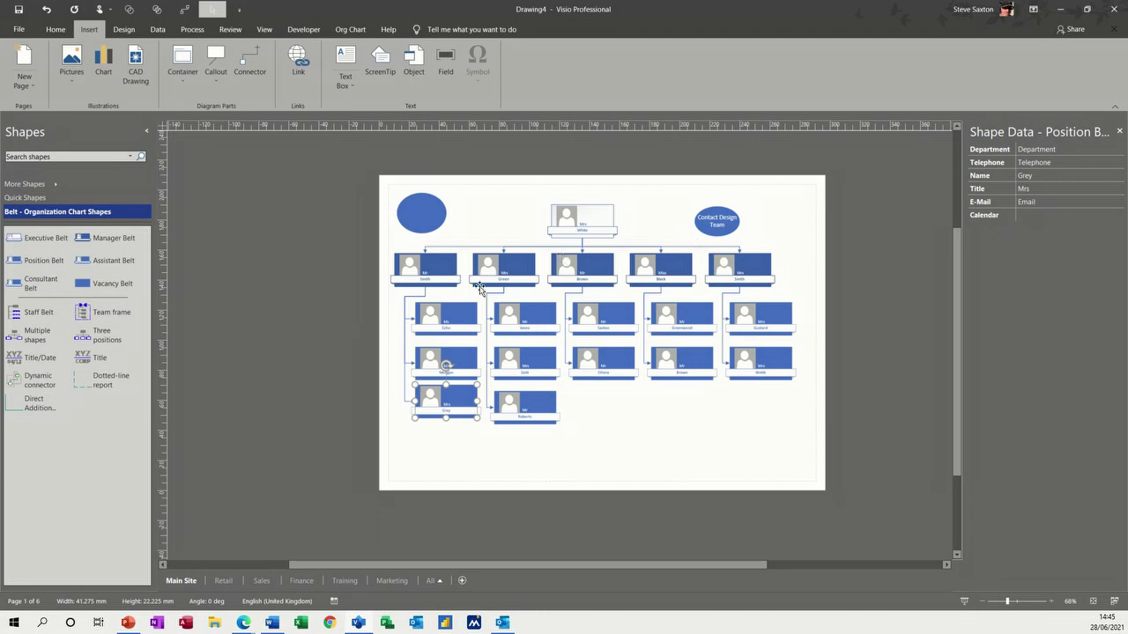